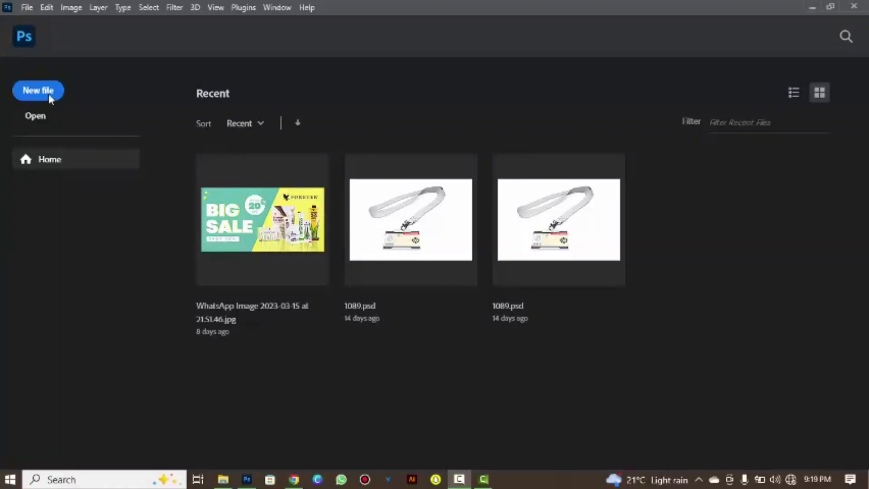
Create a new 16 × 9 in, 72 ppi document named 'thumbnail'.
left_click(38, 90)
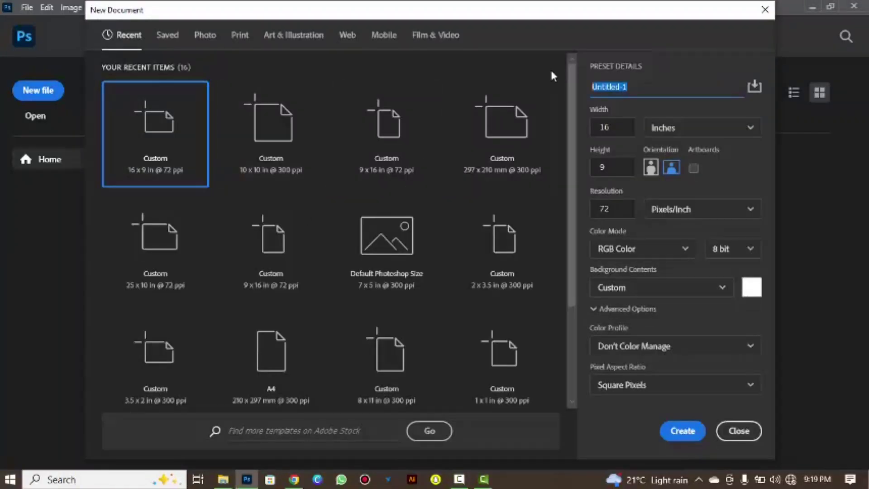
type("thumbnail")
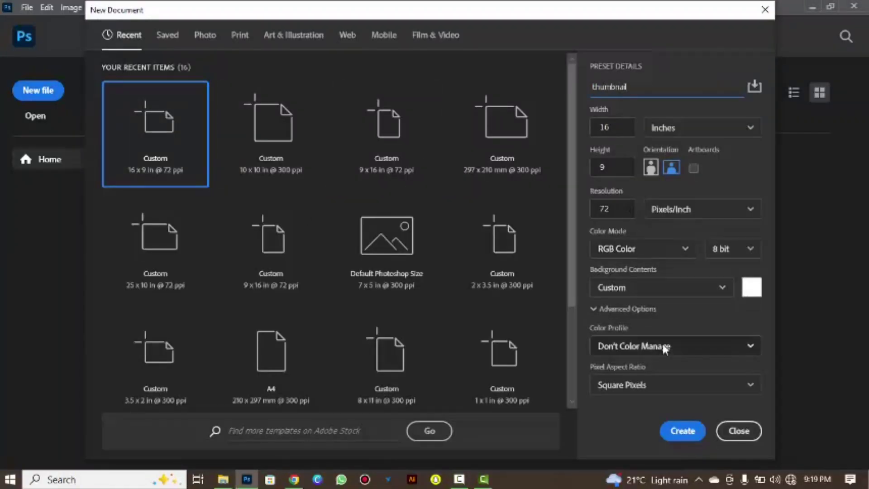
left_click(683, 431)
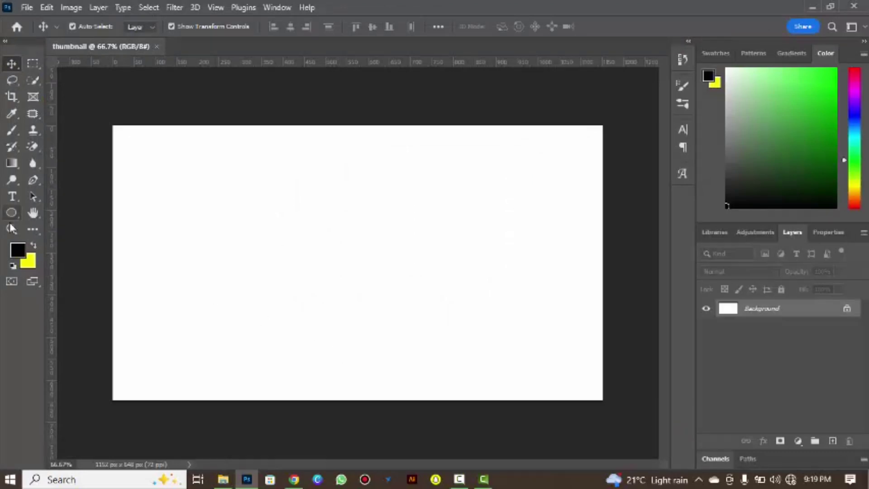
left_click(11, 213)
Set the ellipse fill to bright mint green and draw a circle on the canvas's right side.
left_click(55, 222)
left_click(142, 26)
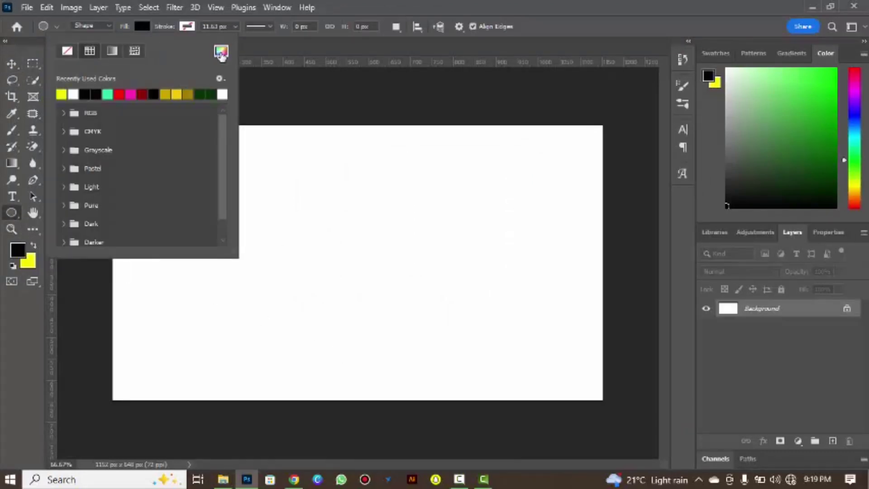
left_click(221, 51)
left_click(565, 150)
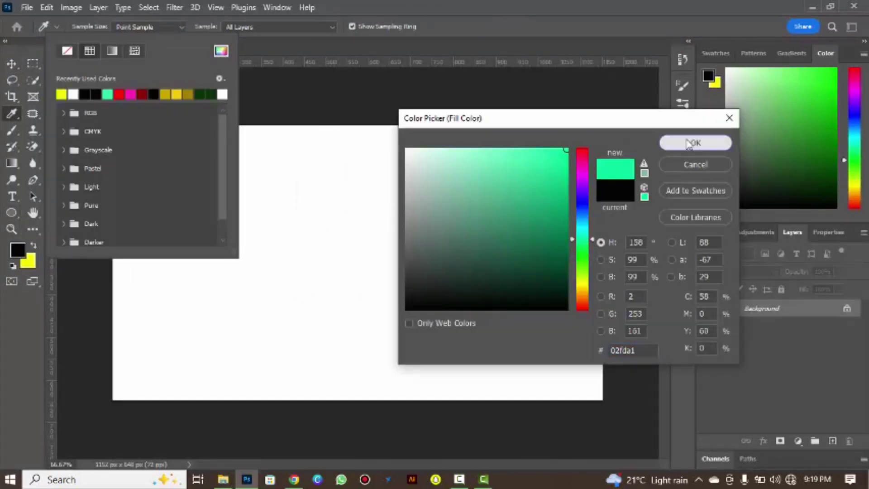
left_click(695, 142)
left_click(322, 194)
left_click_drag(385, 185, 558, 383)
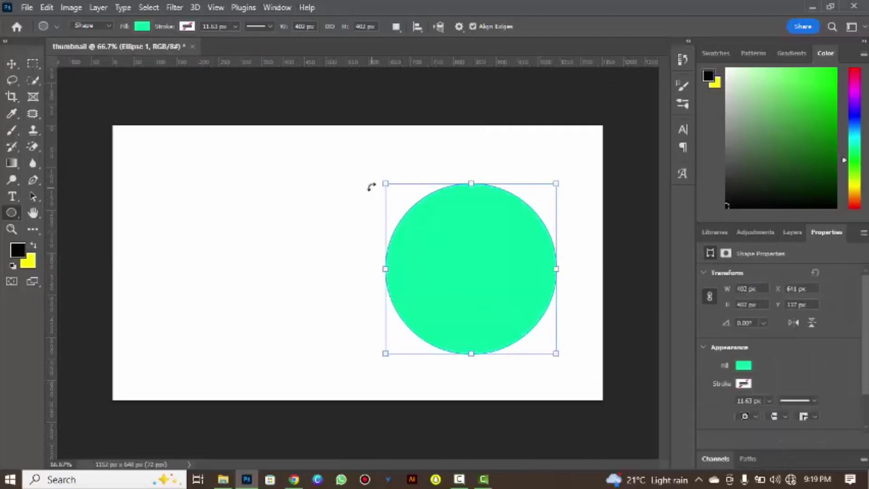
Re-pick the bright mint-green fill for the 402 px circle and nudge it into place.
left_click(142, 26)
left_click(221, 50)
left_click(558, 210)
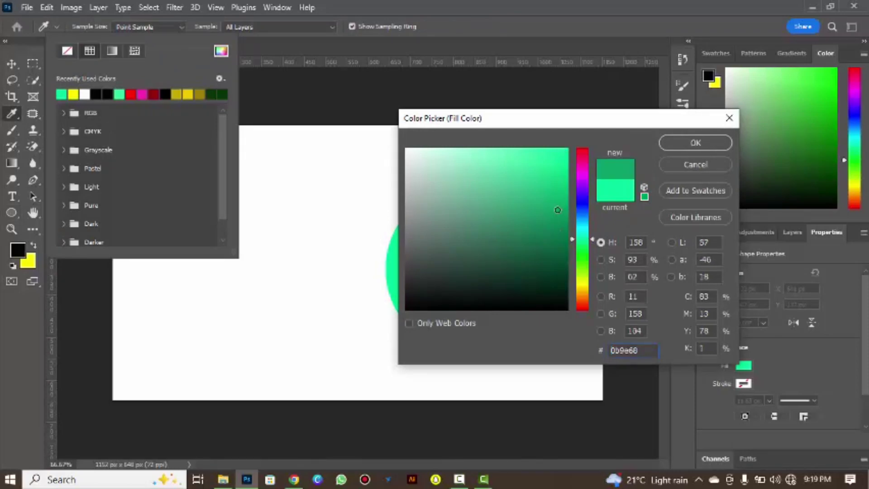
left_click_drag(573, 239, 574, 243)
left_click(567, 154)
left_click(685, 142)
left_click(359, 9)
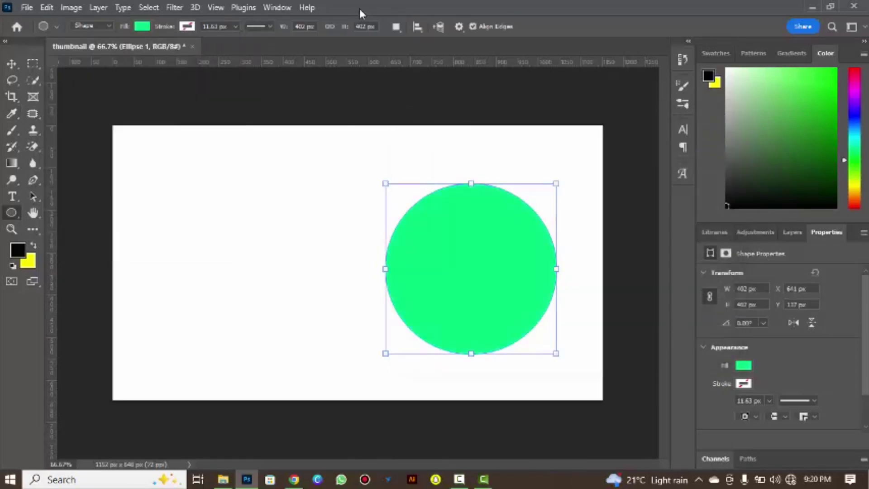
key("v")
mouse_move(452, 267)
left_mouse_down()
mouse_move(452, 259)
mouse_move(447, 269)
left_mouse_up()
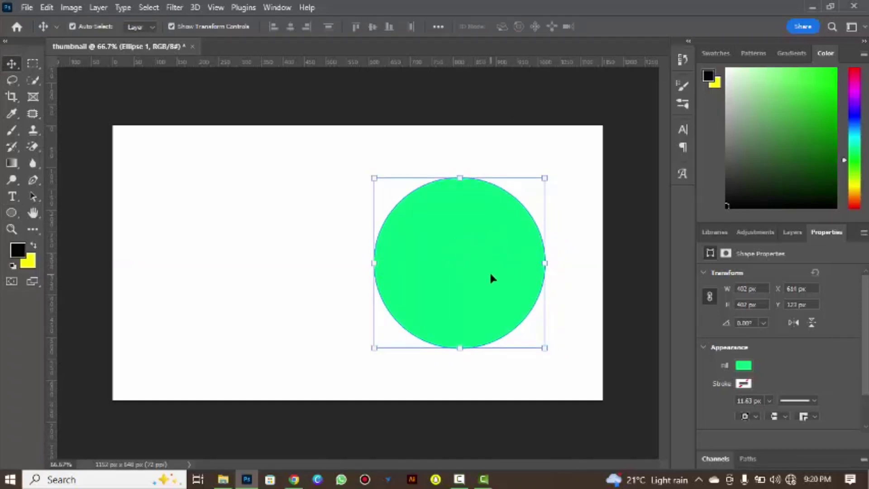
Duplicate Ellipse 1 and shrink the copy to about 91%, centred inside the circle.
left_click(793, 231)
mouse_move(790, 310)
left_mouse_down()
mouse_move(790, 318)
mouse_move(772, 322)
left_mouse_up()
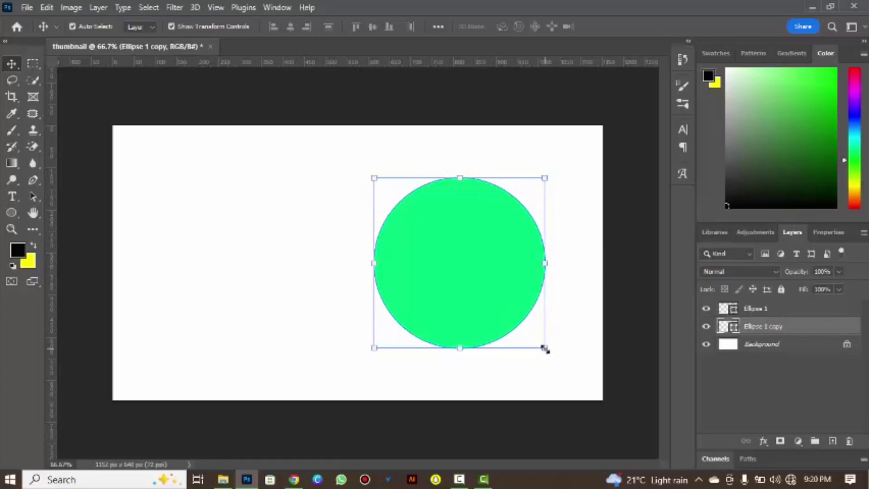
left_click_drag(545, 348, 539, 343)
left_click_drag(481, 281, 483, 279)
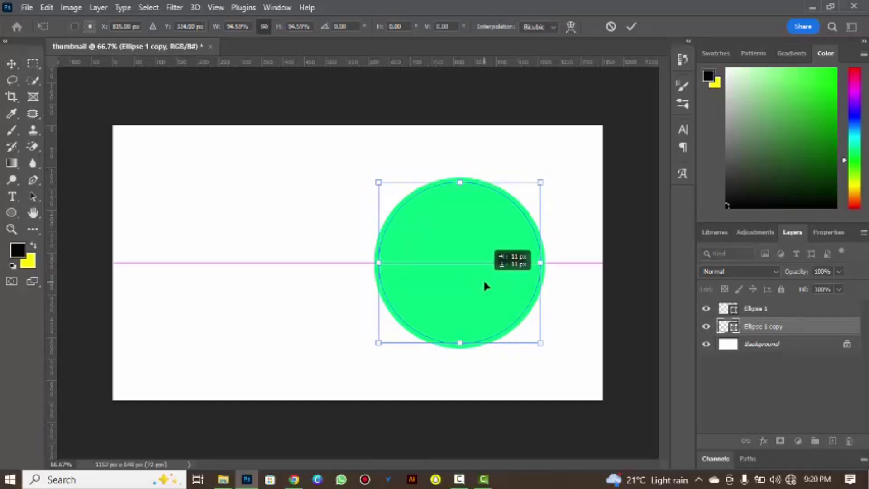
left_click_drag(541, 343, 534, 337)
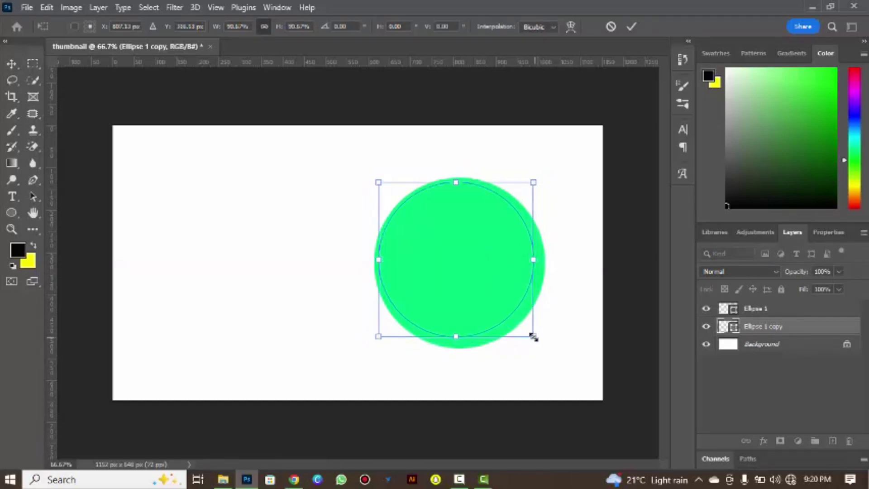
left_click_drag(498, 306, 495, 303)
key("Return")
Turn Ellipse 1 into a ring with no fill, a mint-green stroke and thinner stroke width.
left_click(787, 310)
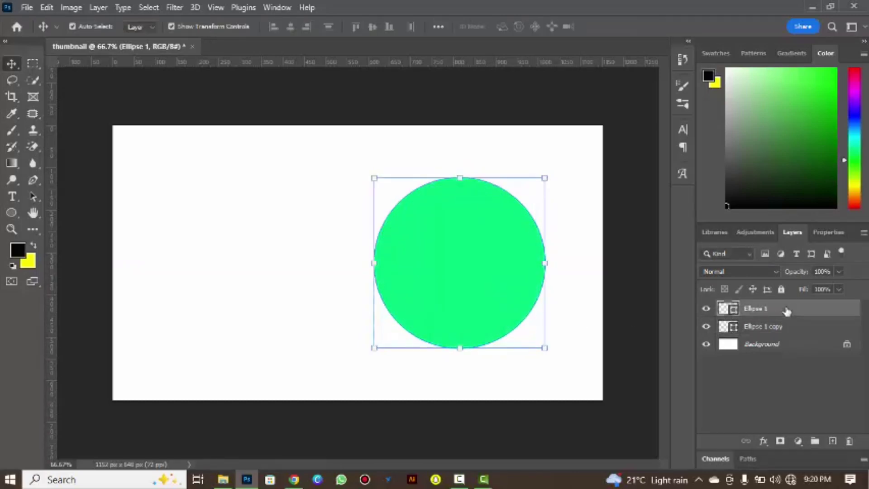
left_click(11, 212)
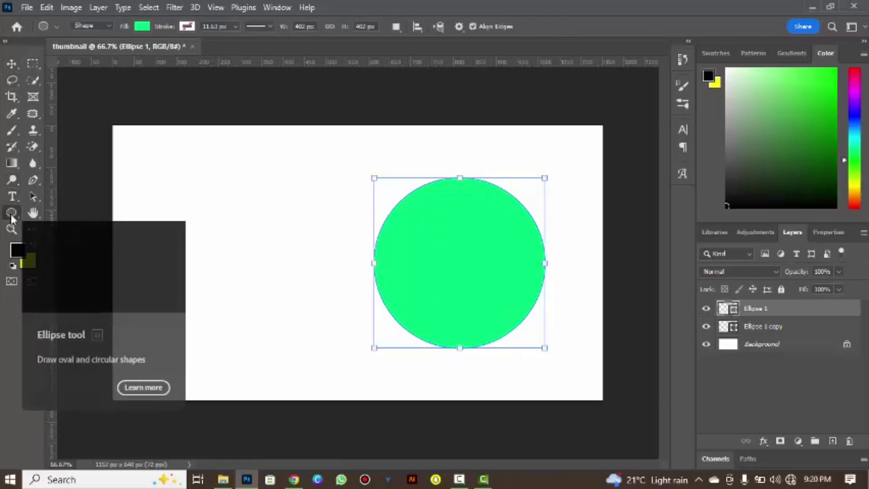
left_click(141, 27)
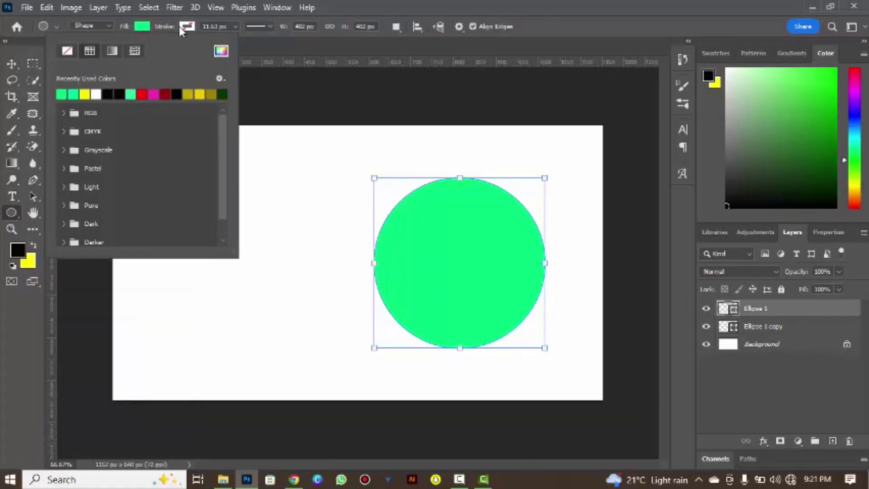
left_click(187, 26)
left_click(113, 91)
left_click(139, 26)
left_click(67, 52)
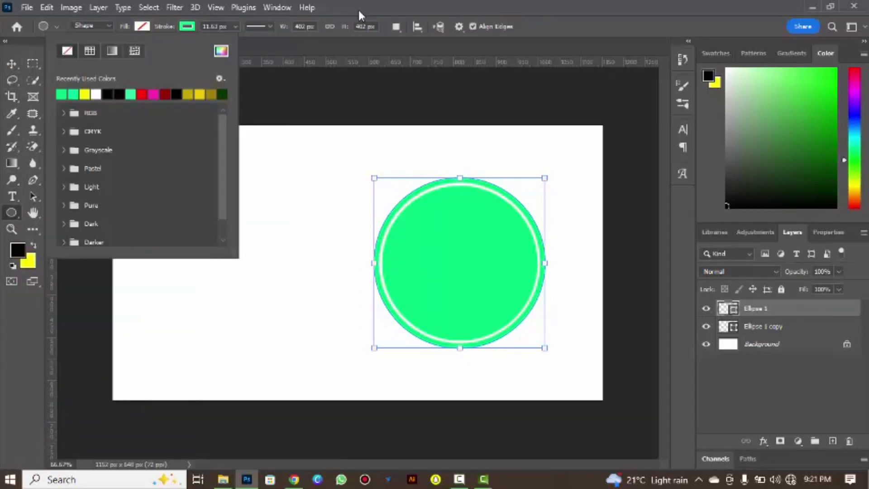
left_click(358, 8)
left_click_drag(167, 27, 164, 29)
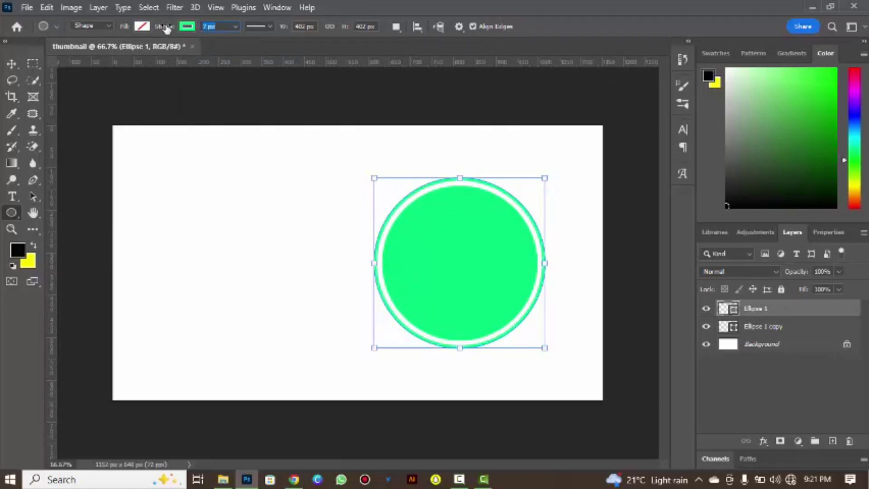
Enlarge the inner disc to about 370 px and re-centre it within the ring.
key("v")
left_click(185, 176)
left_click(507, 320)
left_click_drag(537, 339, 539, 343)
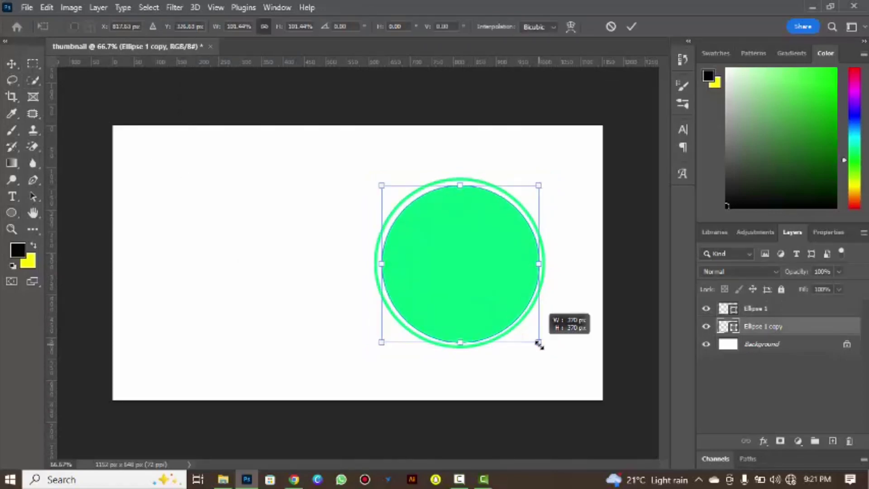
left_click_drag(490, 297, 487, 293)
left_click(632, 27)
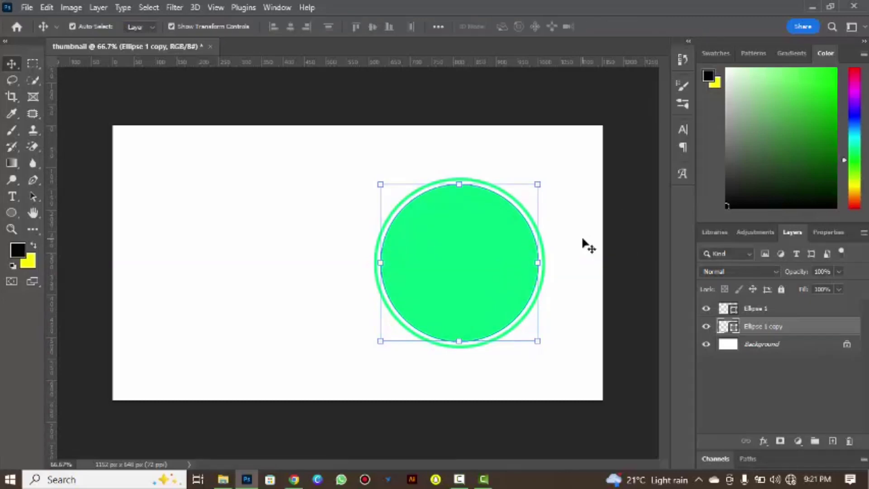
left_click(584, 245)
left_click(766, 311)
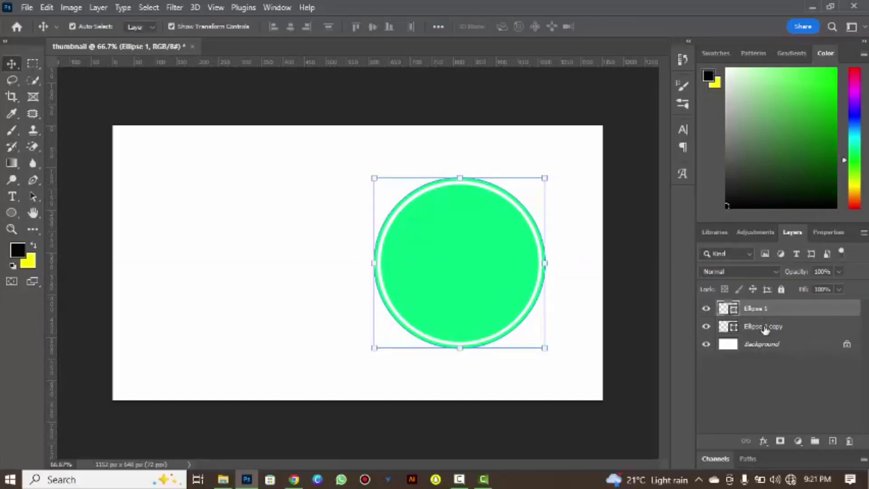
Duplicate the inner disc and move the copy into the canvas's top-left corner.
left_click(765, 328)
left_click_drag(765, 338, 753, 347)
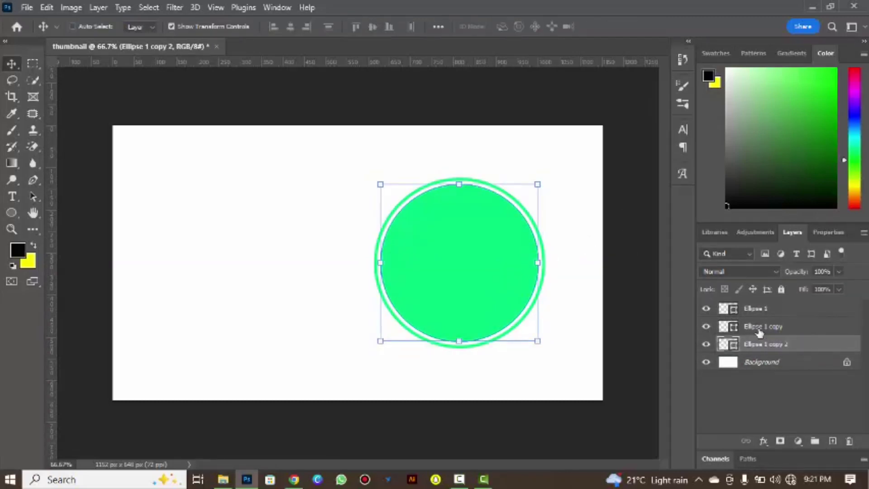
key("ctrl+t")
left_click_drag(475, 271, 131, 124)
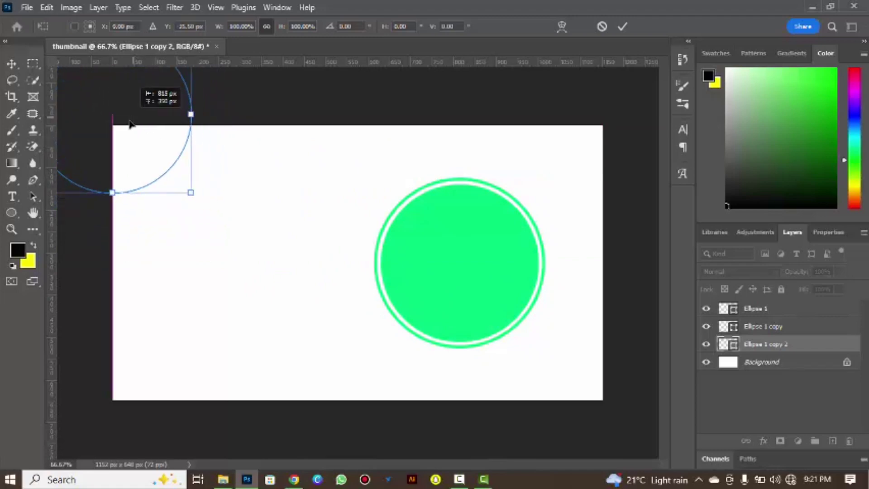
left_click(623, 26)
left_click(652, 319)
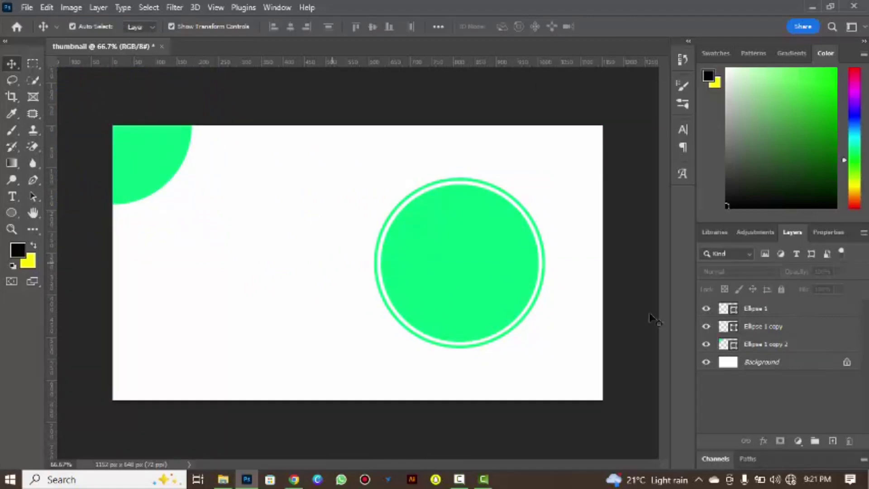
Draw three extra circles on the left, then undo the large and small unwanted ones.
left_click(12, 213)
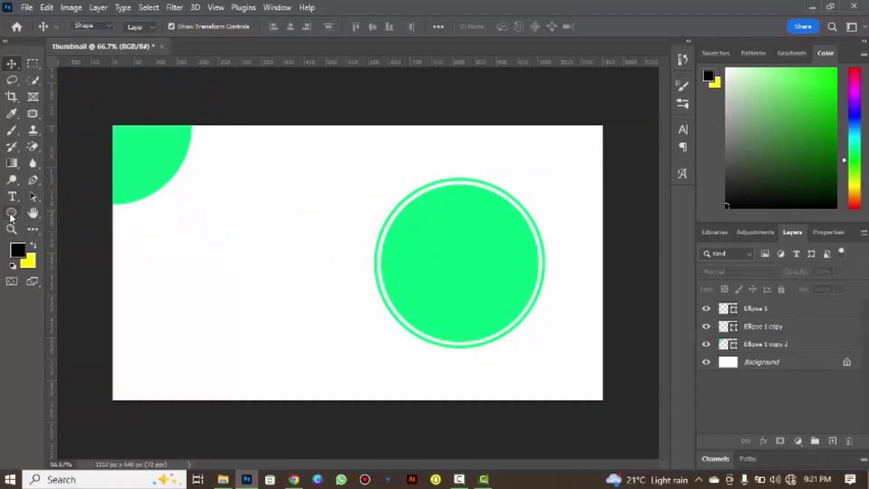
left_click(237, 156)
left_click_drag(236, 156, 267, 187)
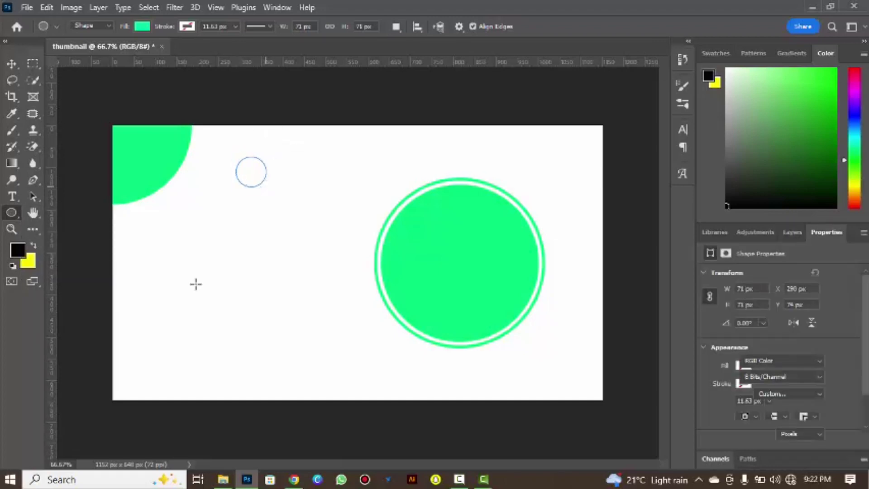
left_click_drag(173, 338, 185, 350)
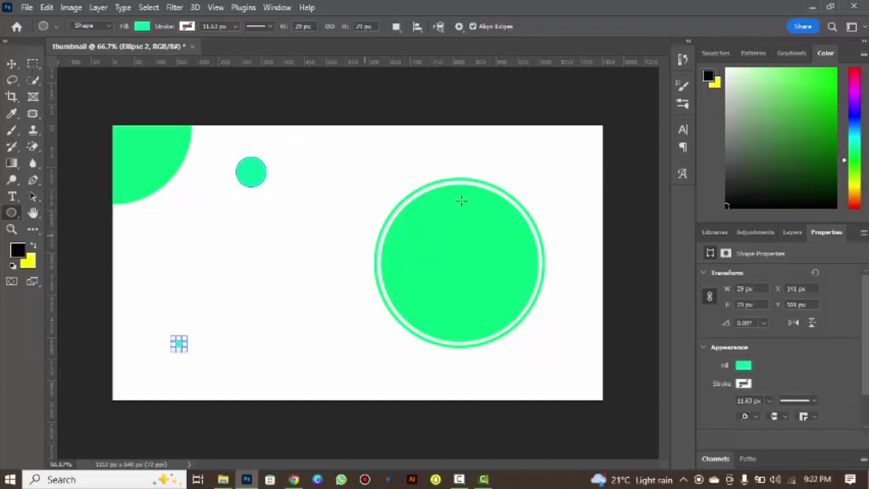
left_click_drag(245, 273, 334, 362)
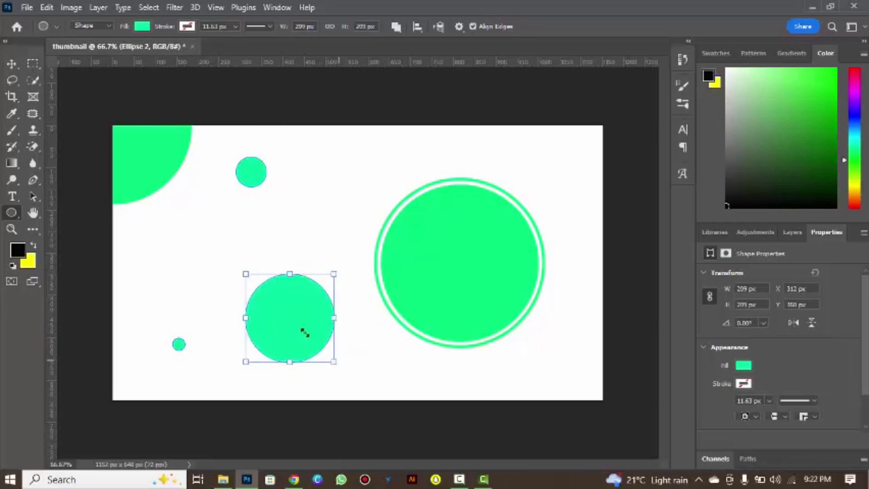
left_click(11, 64)
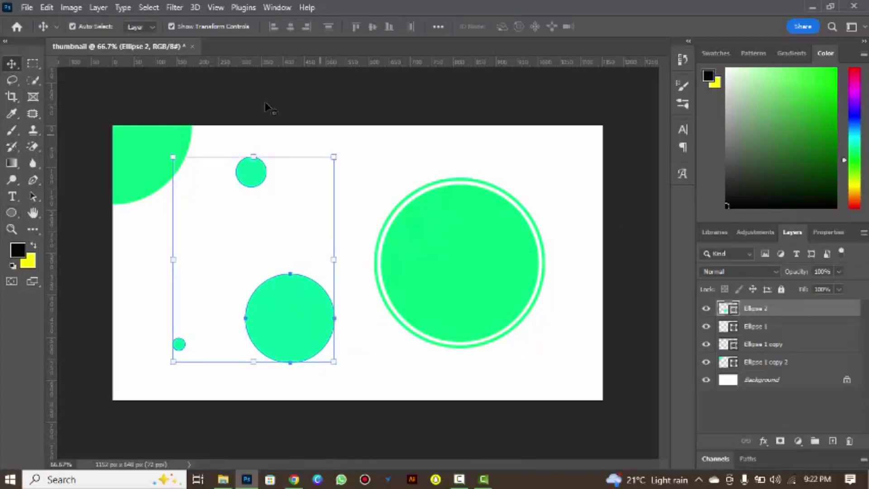
key("ctrl+z")
key("ctrl+z")
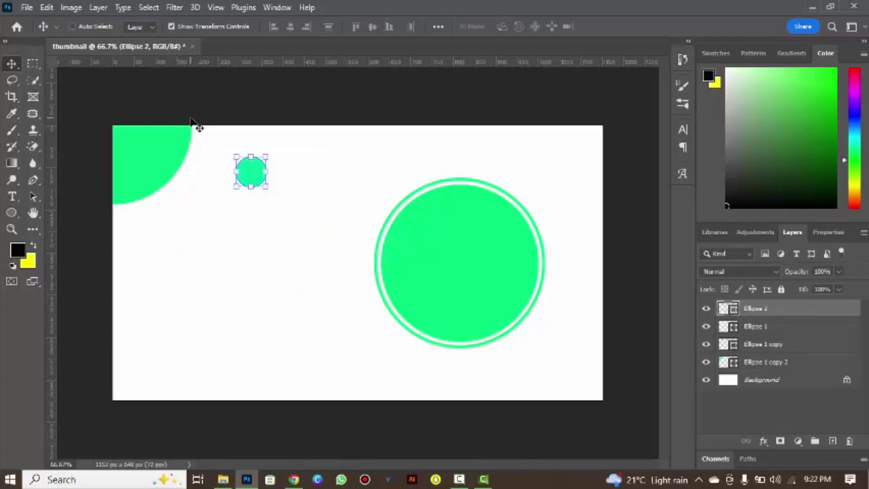
Draw a tiny 35 px mint-green dot on the left side.
left_click(12, 212)
left_click(142, 26)
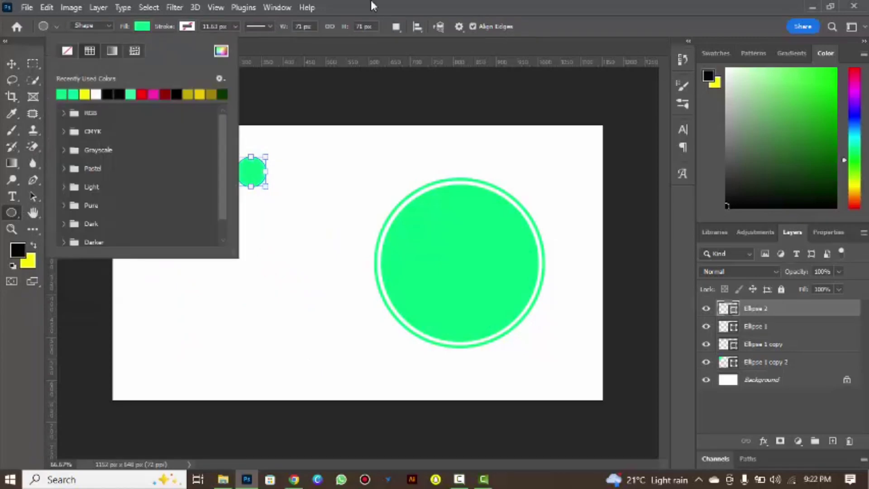
left_click(374, 5)
left_click(12, 63)
left_click(136, 77)
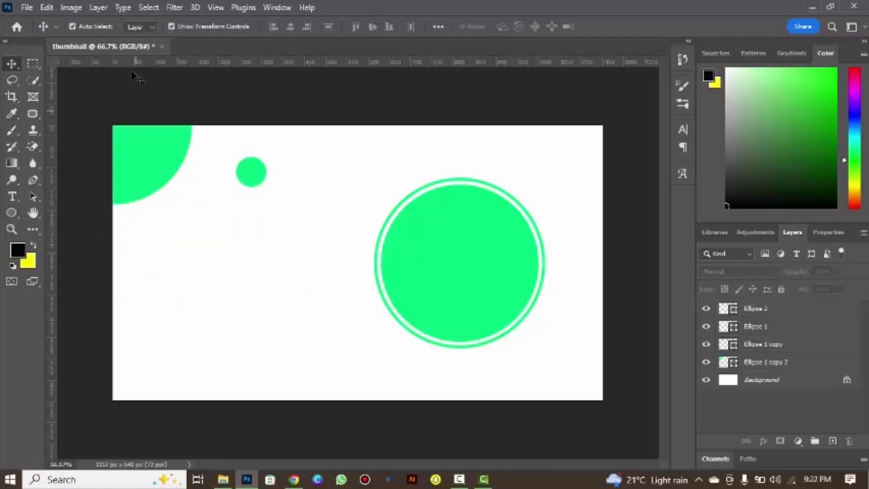
left_click(11, 213)
left_click_drag(170, 235, 190, 255)
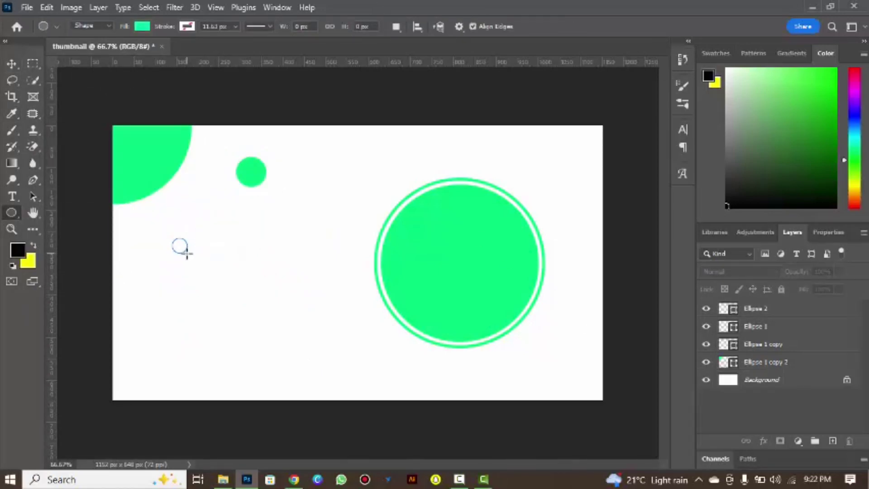
Check the fill colour of the new dot and of the Rectangle tool.
left_click(142, 26)
left_click(355, 2)
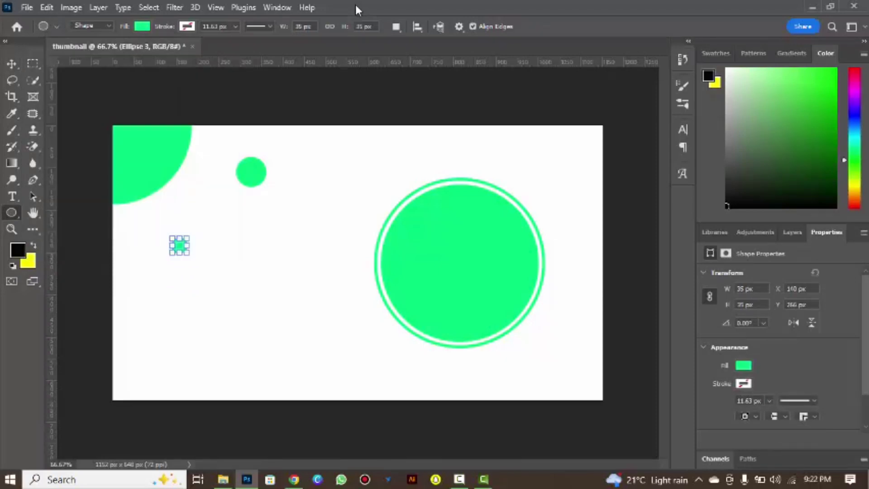
left_click(12, 63)
left_click(269, 267)
key("u")
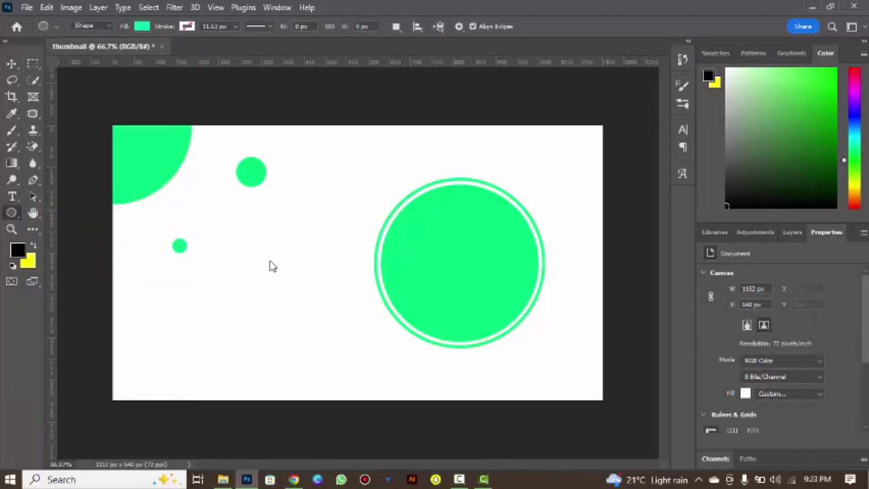
left_click(142, 27)
left_click(341, 235)
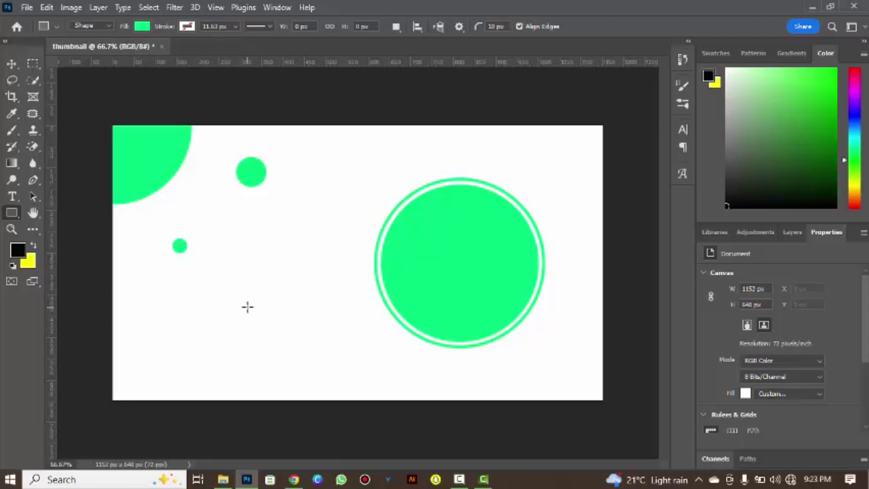
Draw a 167 px ellipse near the bottom with no fill and a mint-green stroke.
left_click_drag(247, 306, 353, 386)
key("ctrl+z")
right_click(9, 212)
left_click(49, 220)
left_click_drag(238, 300, 338, 372)
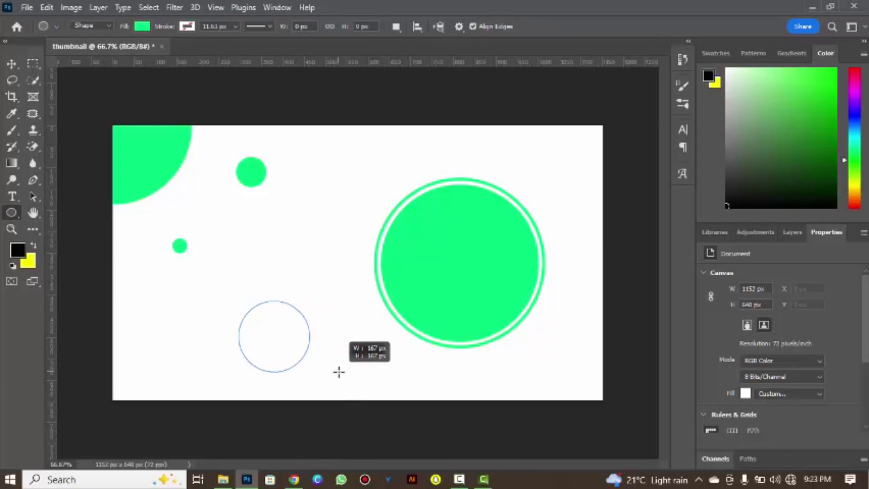
left_click(136, 26)
left_click(67, 50)
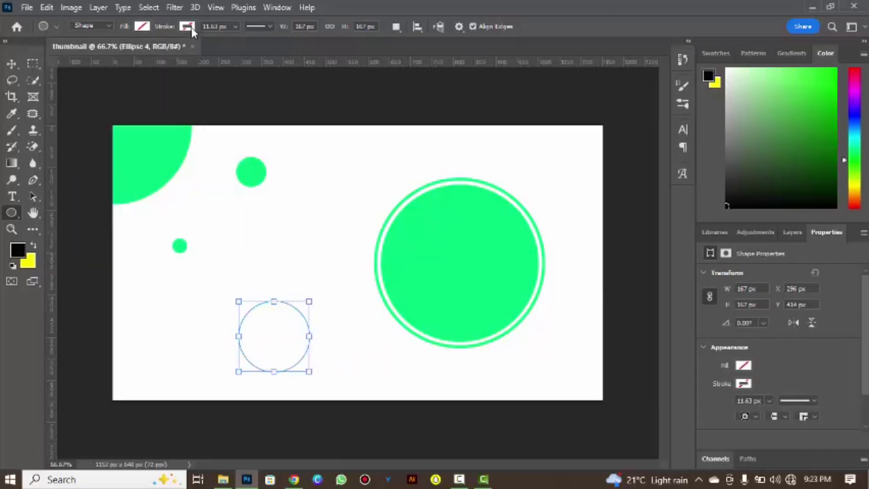
left_click(187, 26)
left_click(107, 91)
left_click(85, 80)
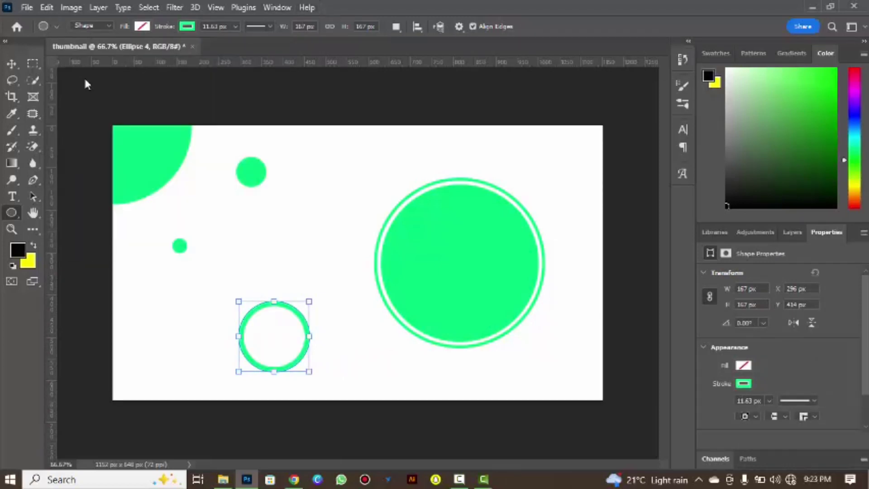
Copy the dot to the bottom-right and place rings on the bottom edge and top-right corner.
left_click(12, 64)
left_click(252, 200)
left_click(793, 233)
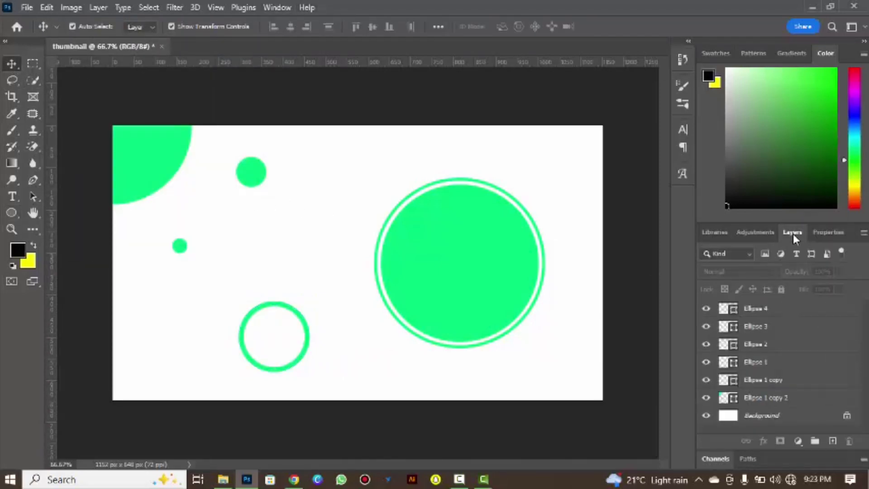
left_click_drag(260, 178, 572, 368)
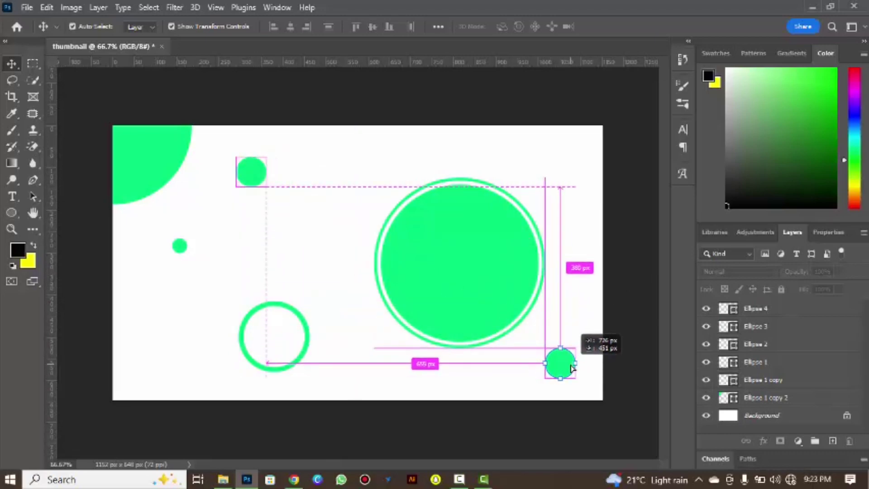
mouse_move(305, 335)
left_mouse_down()
mouse_move(298, 392)
mouse_move(636, 119)
mouse_move(630, 128)
left_mouse_up()
left_click(398, 177)
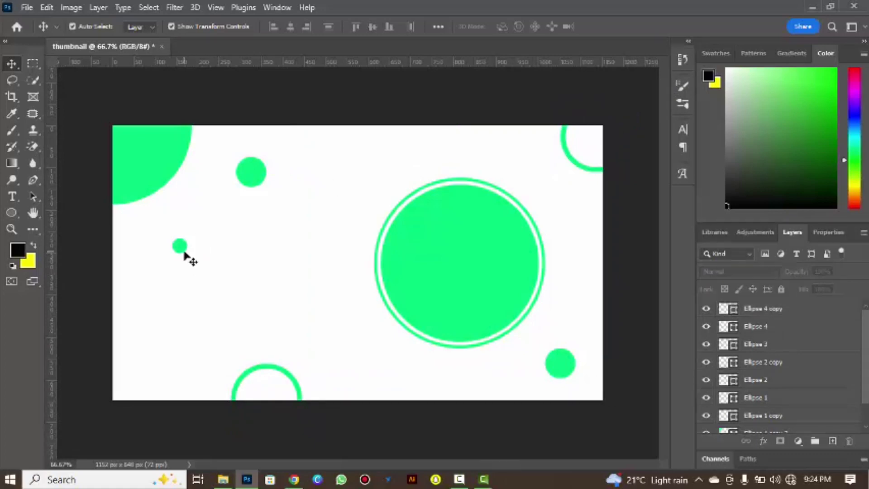
Move the left dot lower, keeping its original size.
mouse_move(185, 252)
left_mouse_down()
mouse_move(163, 307)
mouse_move(184, 300)
mouse_move(169, 310)
mouse_move(180, 326)
mouse_move(172, 314)
left_mouse_up()
key("ctrl+t")
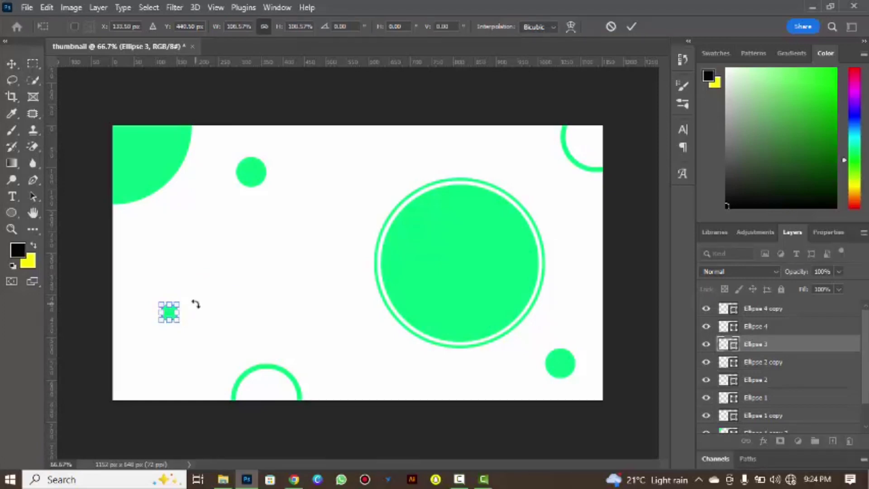
key("Return")
key("ctrl+t")
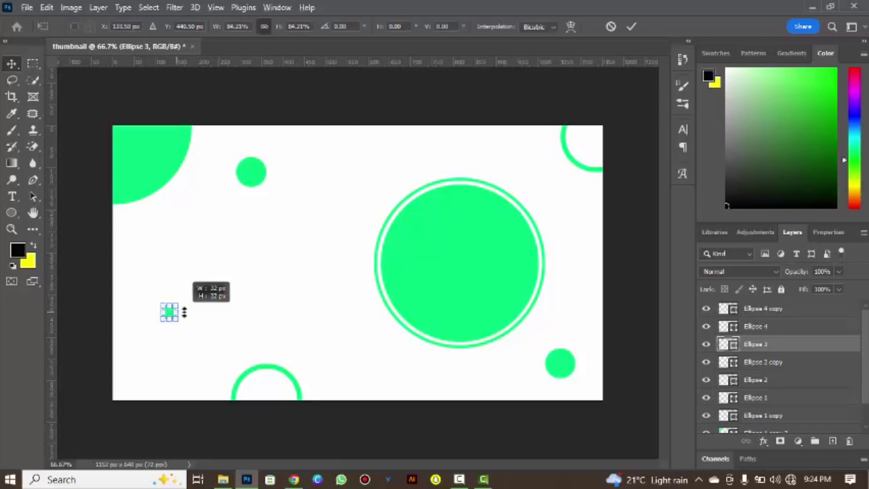
key("Return")
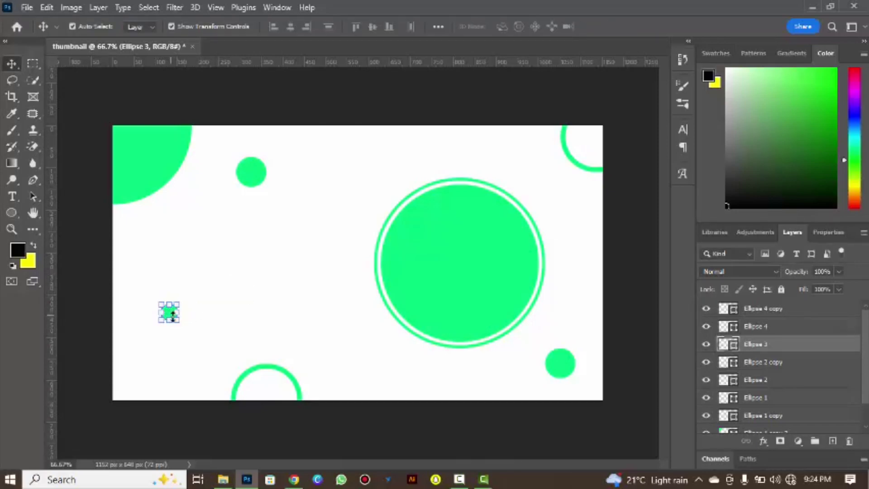
left_click_drag(172, 316, 175, 317)
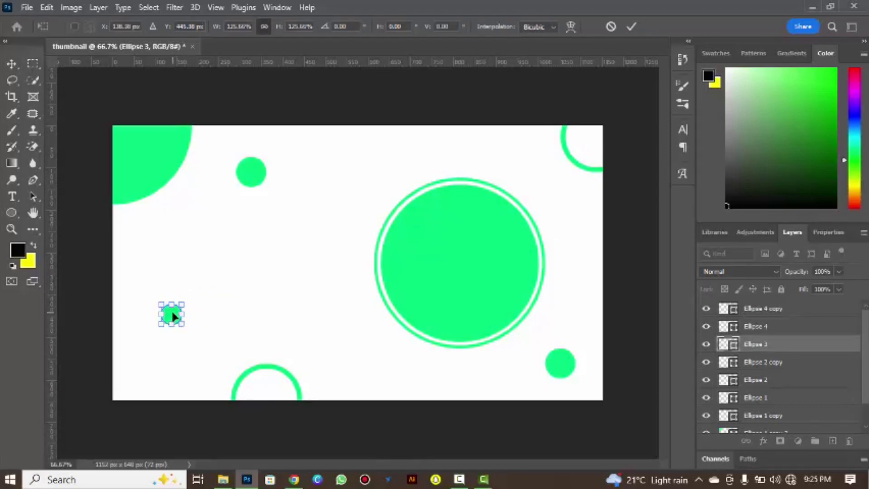
key("ctrl+z")
Duplicate the left dot twice and place one copy on the big circle's left rim.
key("Return")
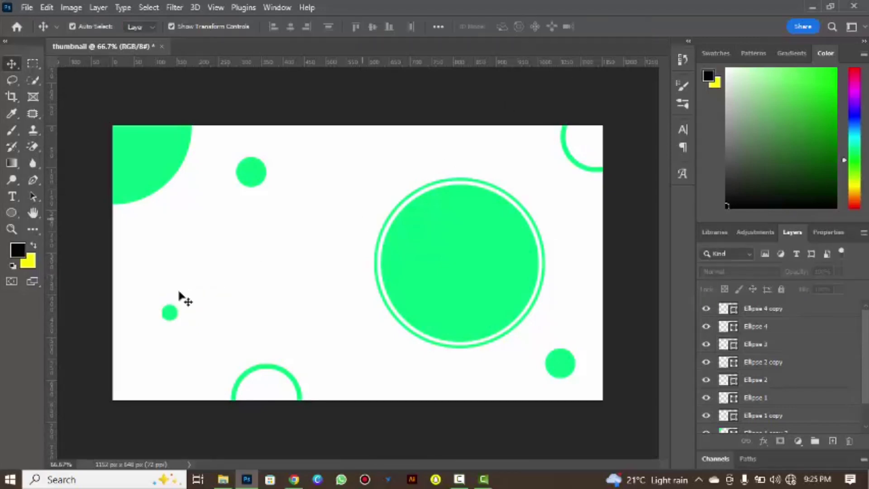
left_click_drag(756, 346, 758, 372)
key("ctrl+t")
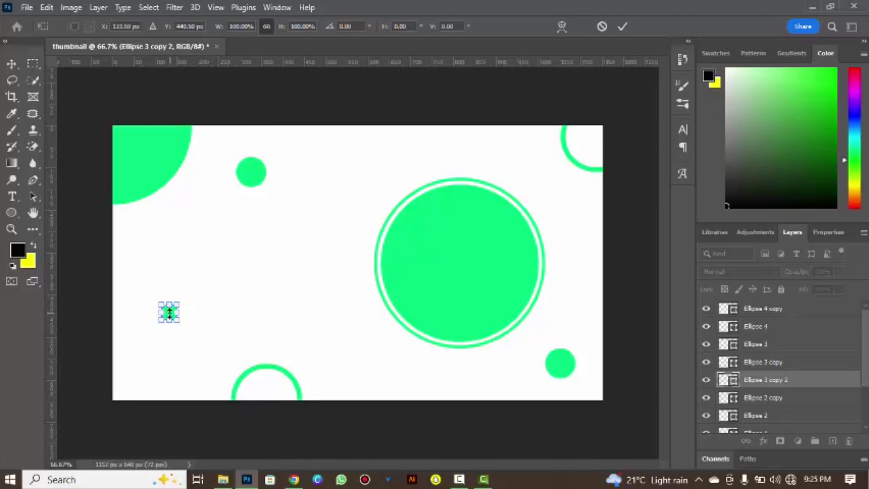
left_click_drag(169, 313, 387, 287)
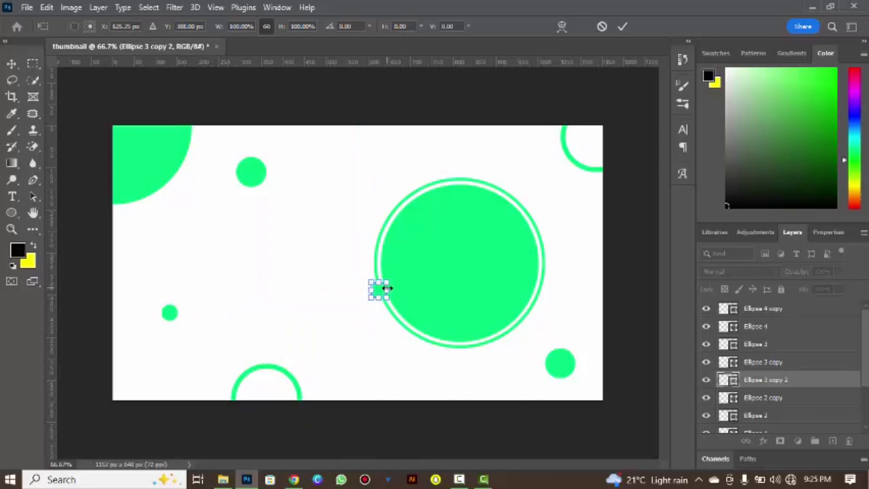
left_click_drag(385, 297, 381, 294)
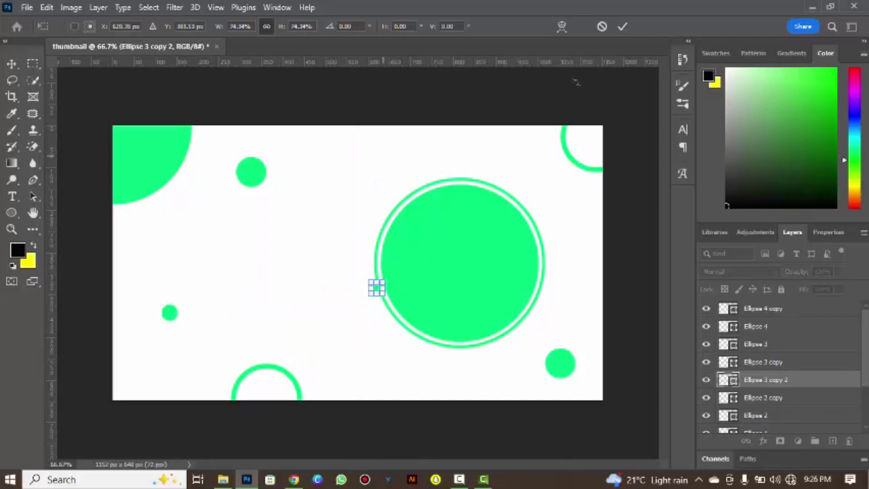
left_click(623, 27)
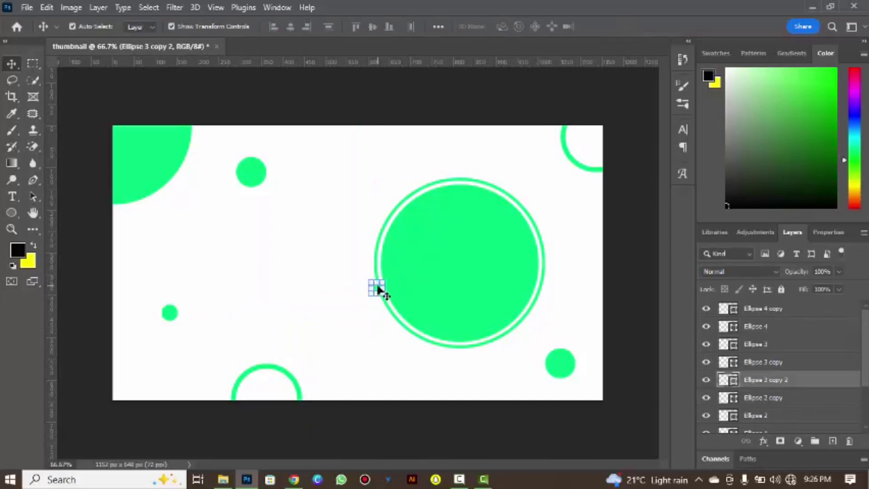
left_click(557, 241)
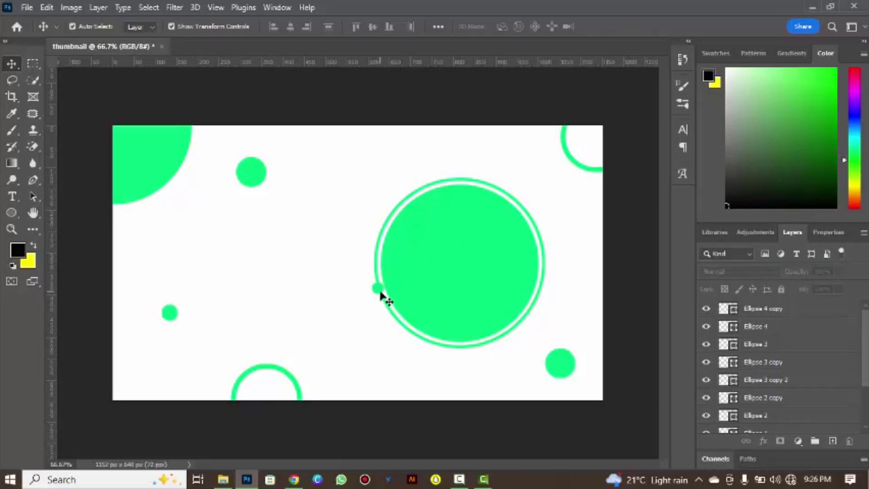
Move the other dot copy onto the big circle's upper-right rim, then select the inner disc.
left_click(753, 383)
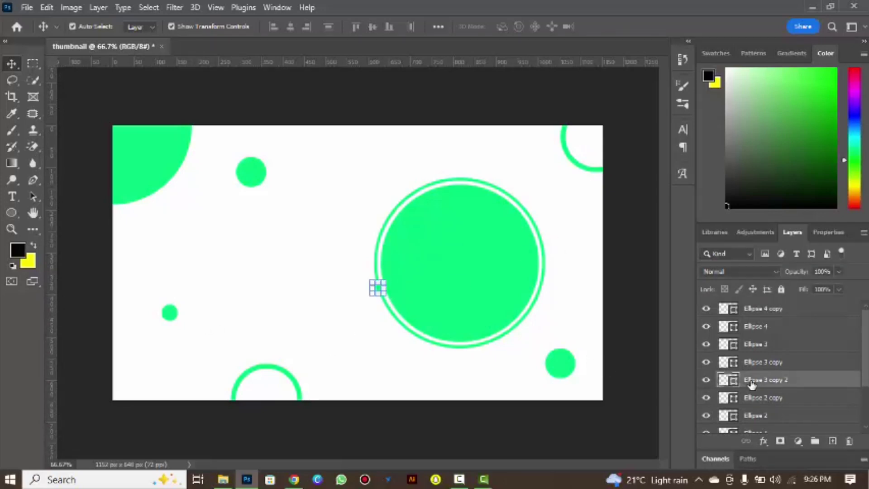
left_click(762, 360)
left_click_drag(170, 313, 534, 224)
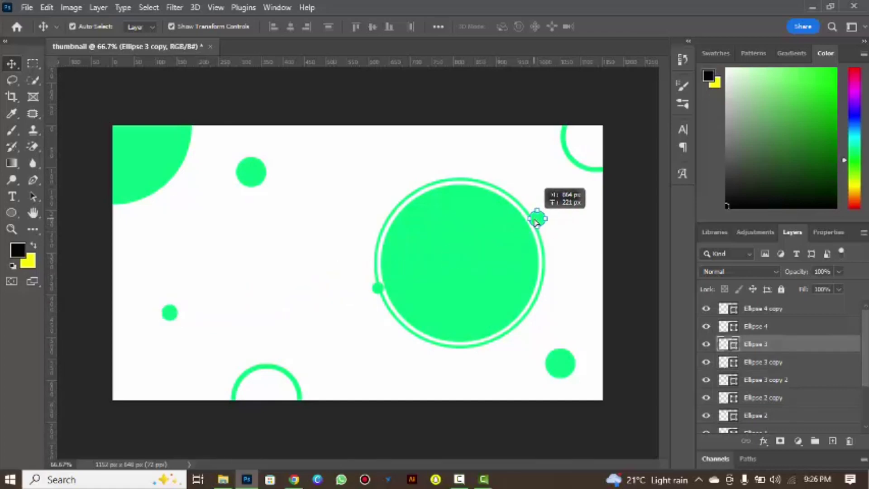
key("ctrl+t")
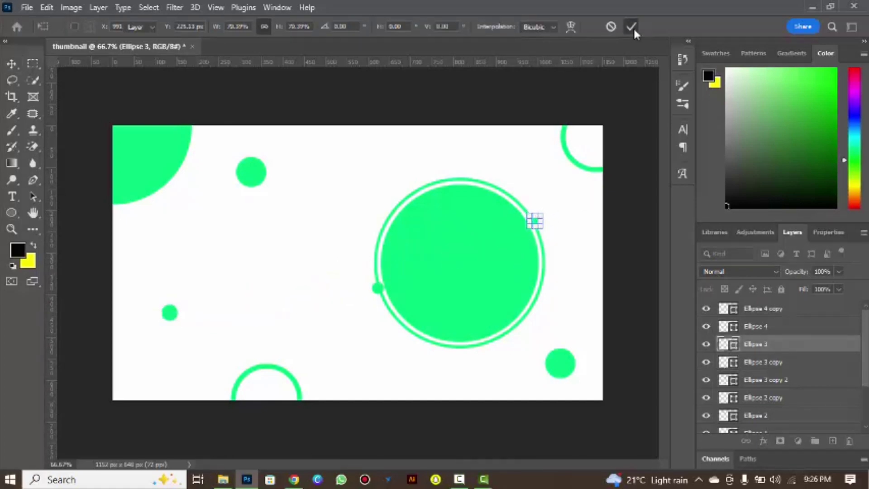
left_click(632, 26)
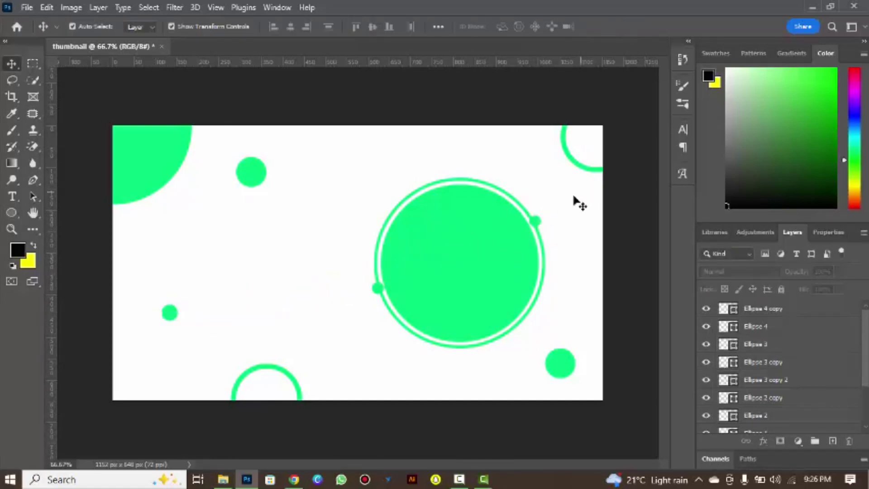
left_click(562, 219)
left_click(471, 256)
Recolour the inner disc's fill to darker green #3bae74.
left_click(12, 212)
left_click(142, 26)
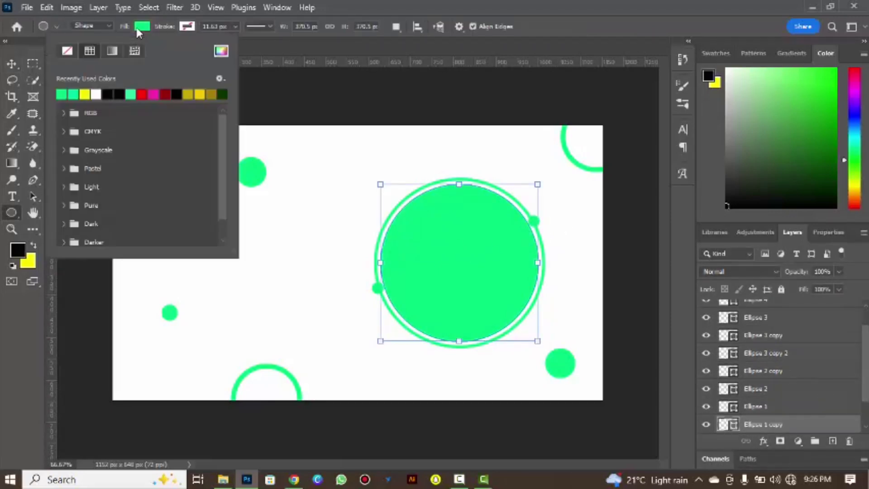
left_click(221, 53)
left_click(513, 199)
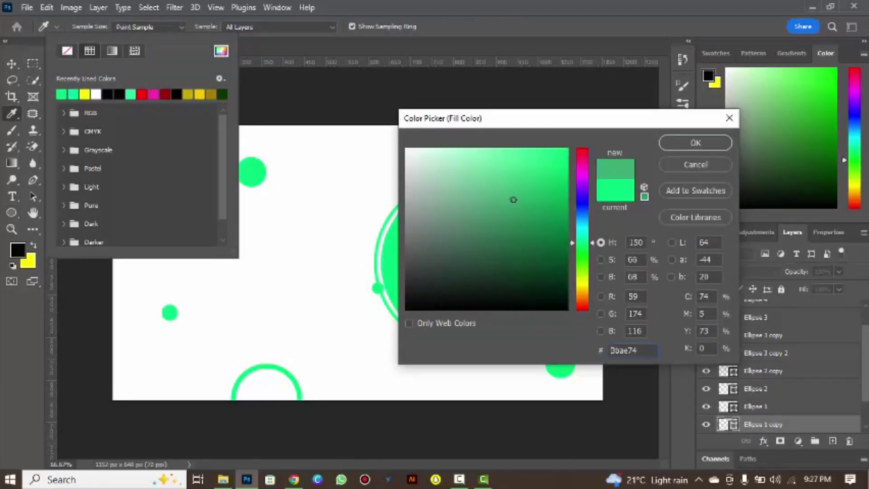
left_click_drag(549, 127, 645, 155)
left_click(781, 170)
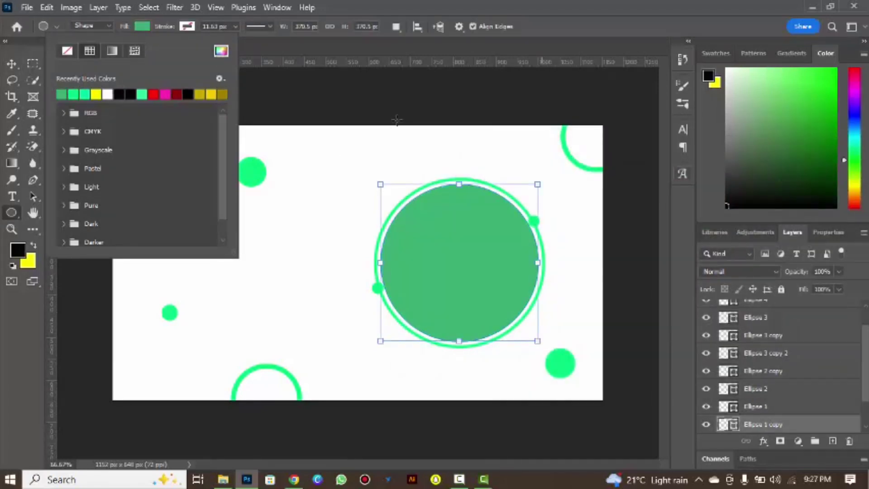
left_click(517, 1)
Paint a soft white glow at the disc's centre on a new layer with lowered opacity.
left_click(12, 113)
left_click(18, 250)
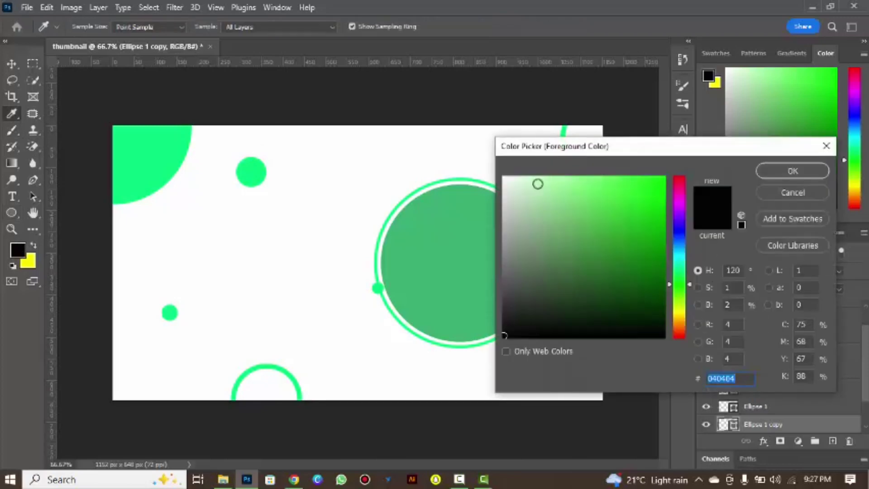
left_click(505, 184)
left_click(792, 171)
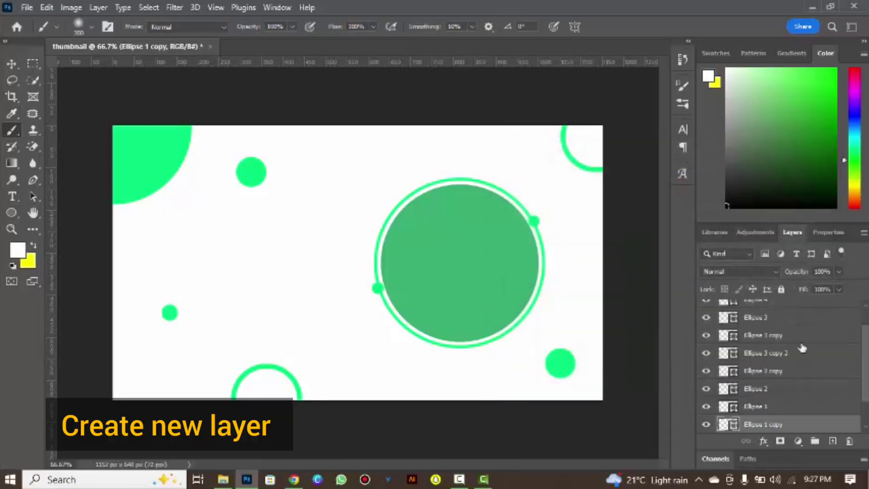
left_click(833, 441)
left_click(462, 262)
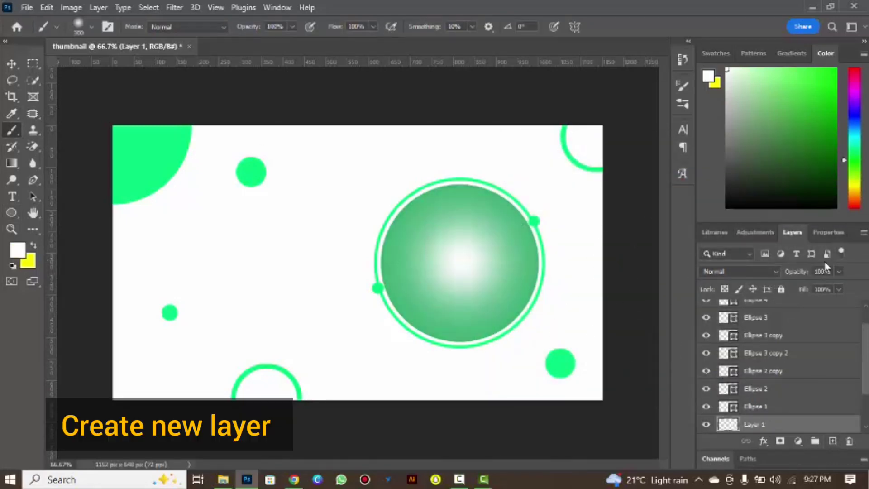
left_click_drag(810, 271, 776, 274)
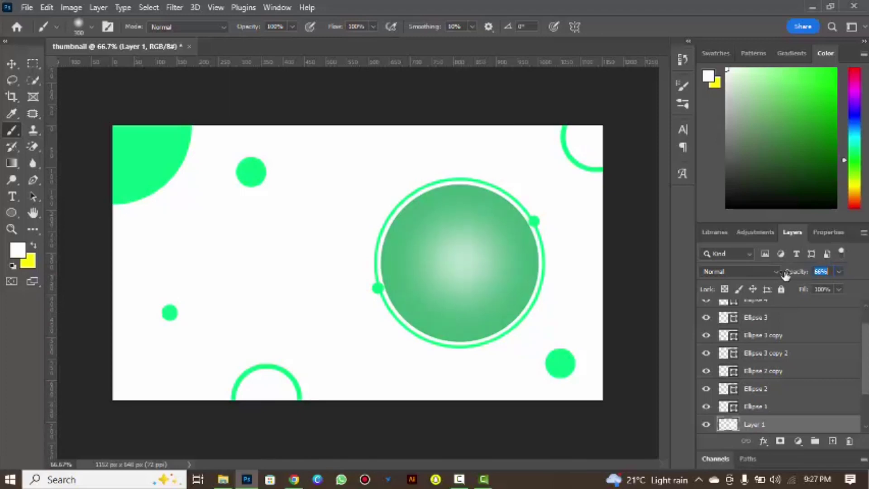
left_click(12, 63)
left_click(439, 112)
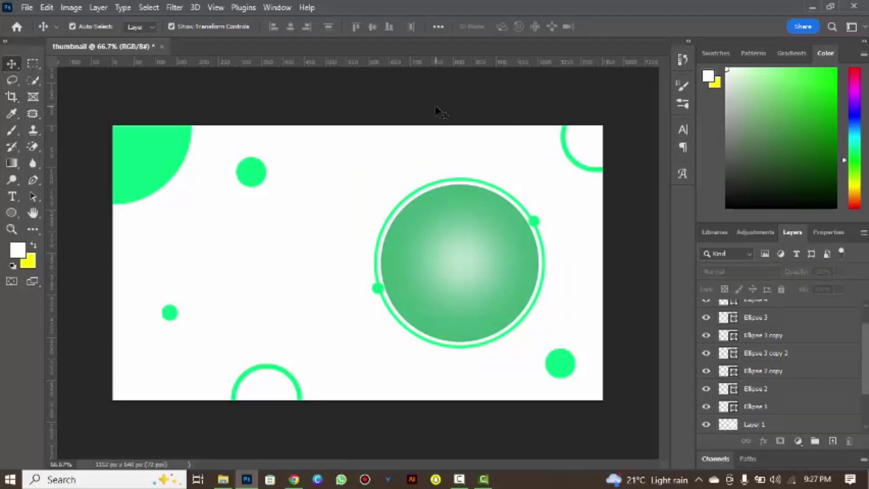
Draw a thin rounded green bar to the left of the big circle.
left_click(12, 213)
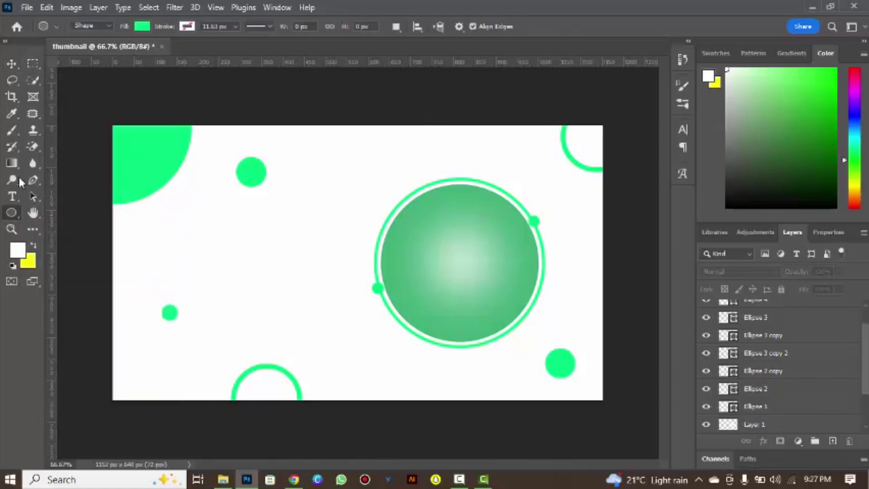
right_click(12, 211)
left_click(63, 211)
left_click_drag(147, 283, 268, 289)
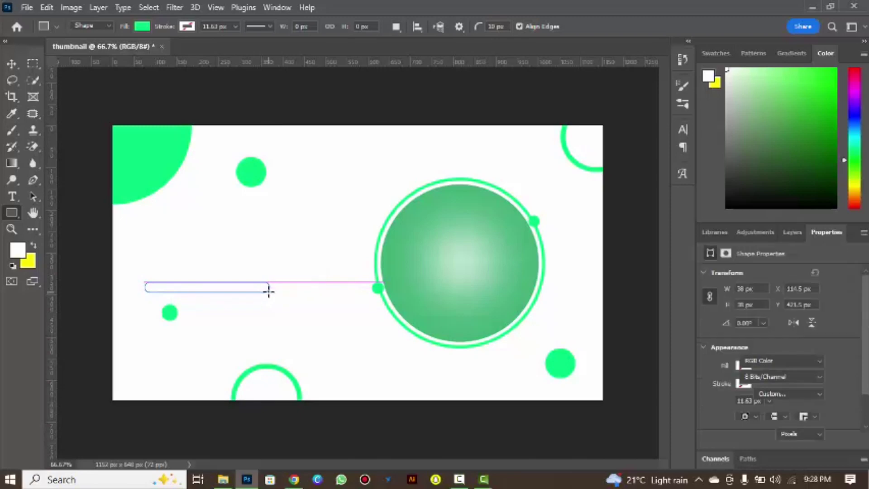
left_click(12, 64)
Type a black (#000000) 'Youtube' heading above the bar in Deligante Smithsea.
left_click(13, 196)
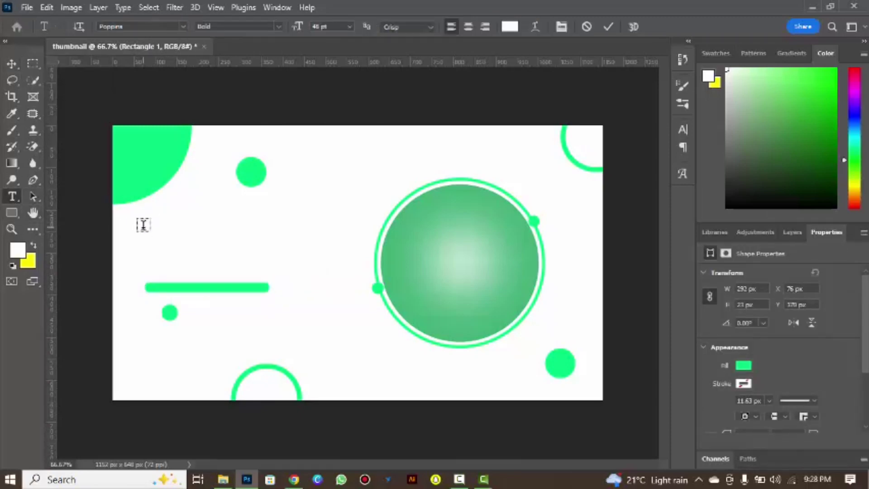
left_click(143, 224)
left_click(508, 27)
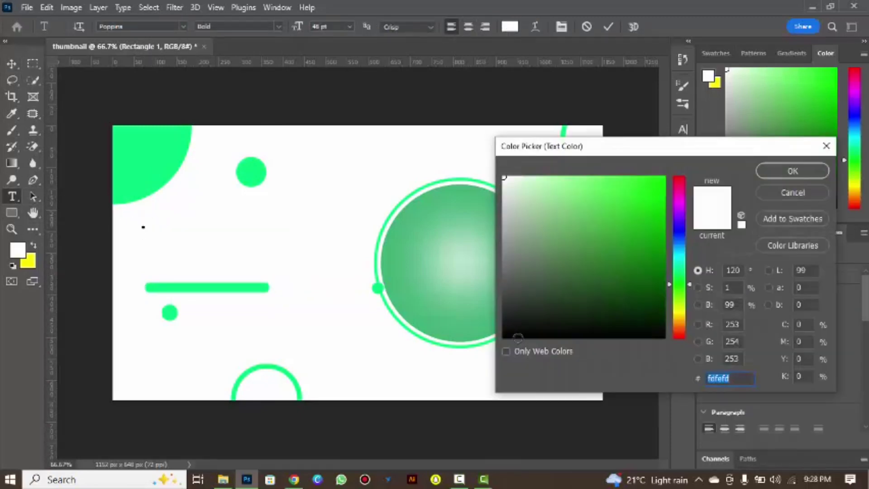
type("000000")
left_click(793, 171)
left_click(183, 26)
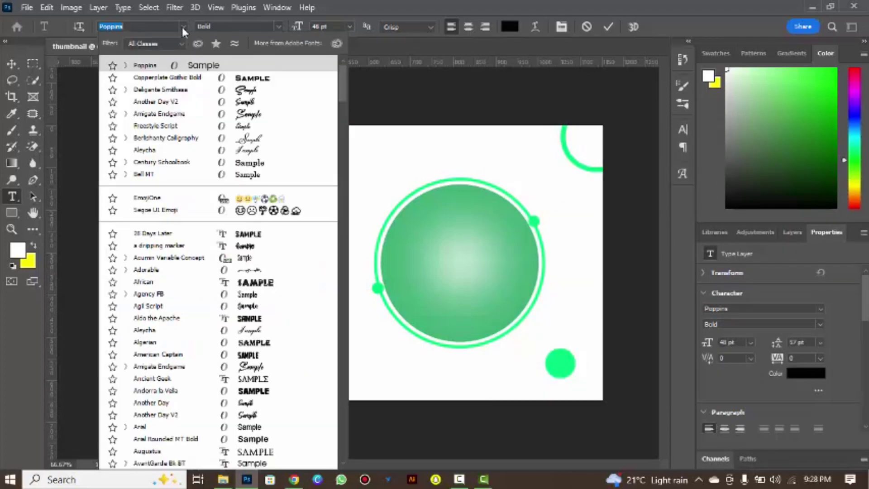
left_click(221, 137)
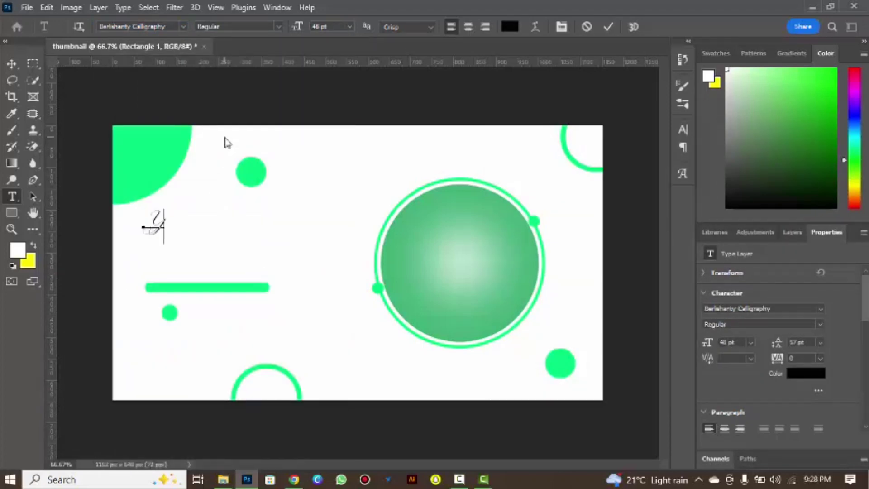
left_click(183, 26)
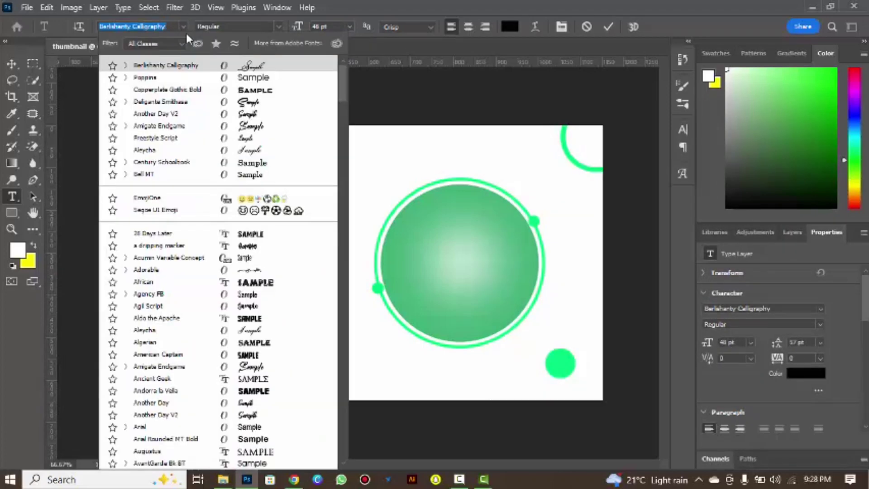
left_click(222, 86)
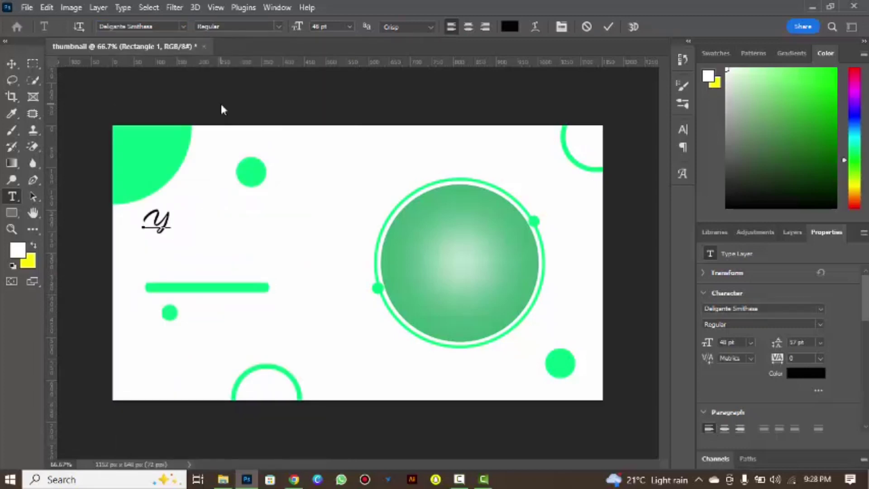
type("outube")
Try other script fonts and sizes on Youtube, settling on Deligante Smithsea at 67 pt.
key("ctrl+a")
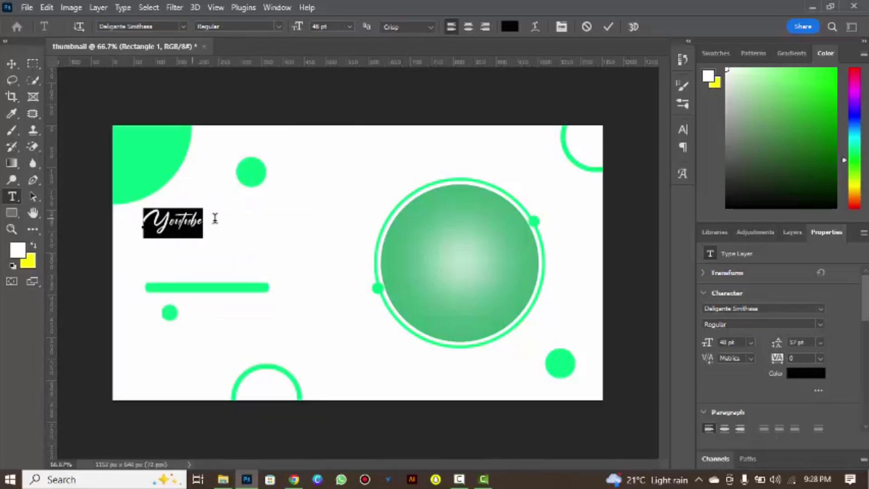
left_click_drag(298, 26, 318, 26)
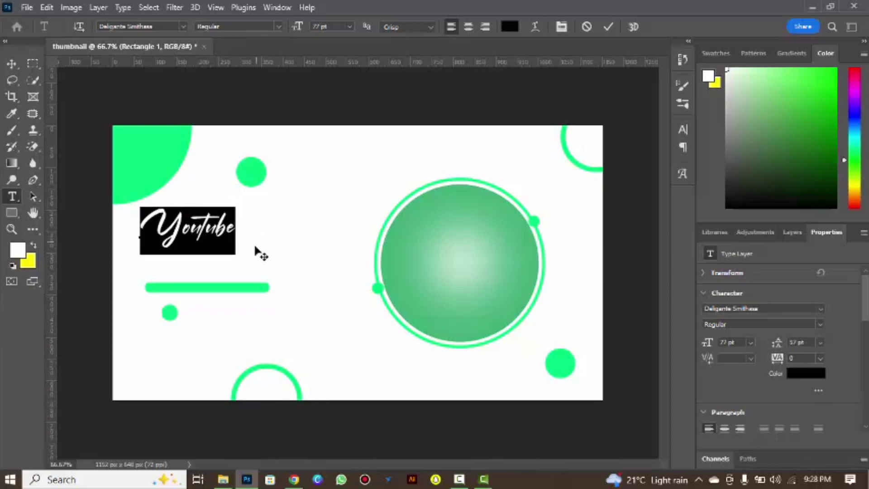
left_click(186, 27)
left_click(245, 129)
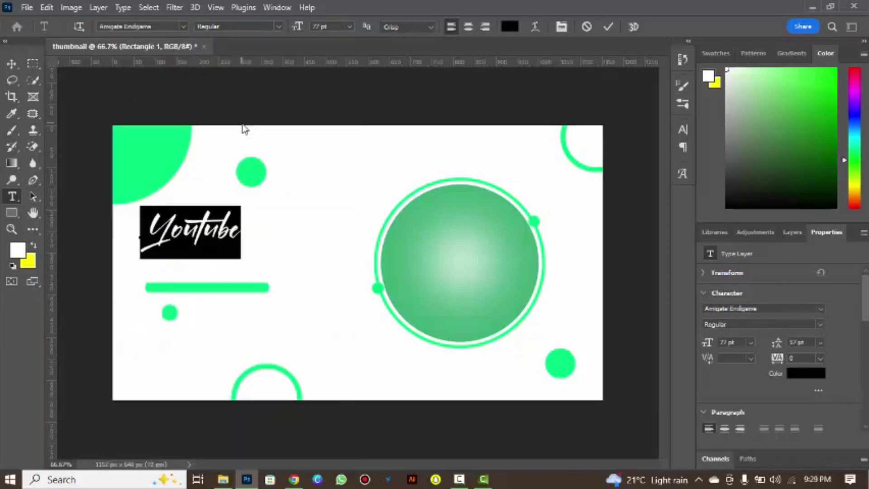
left_click(184, 27)
left_click(234, 97)
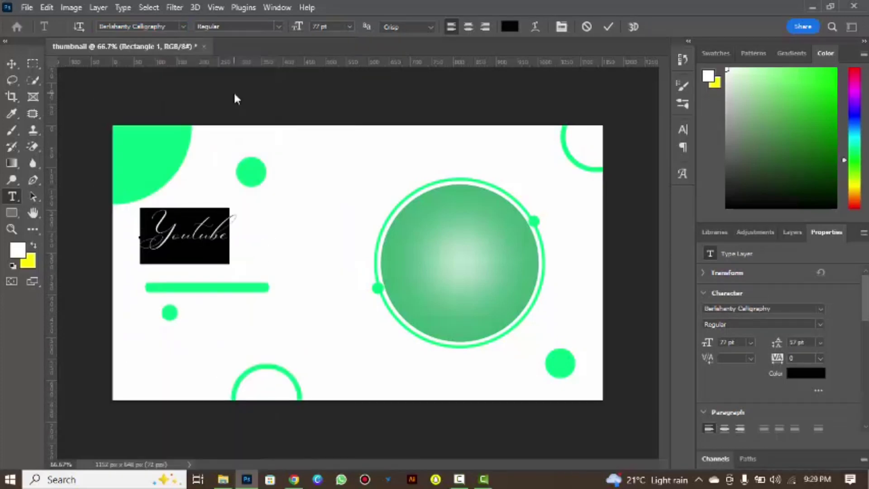
left_click(183, 27)
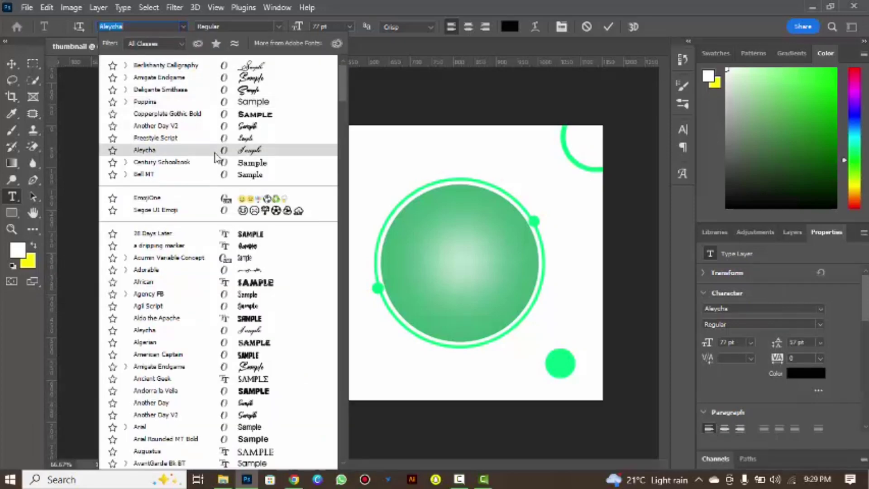
left_click(216, 149)
left_click(183, 26)
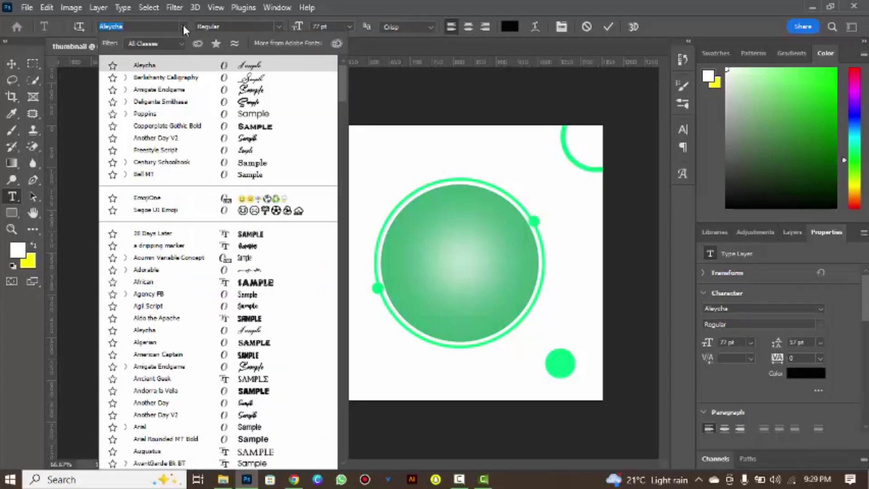
left_click(154, 138)
left_click(184, 26)
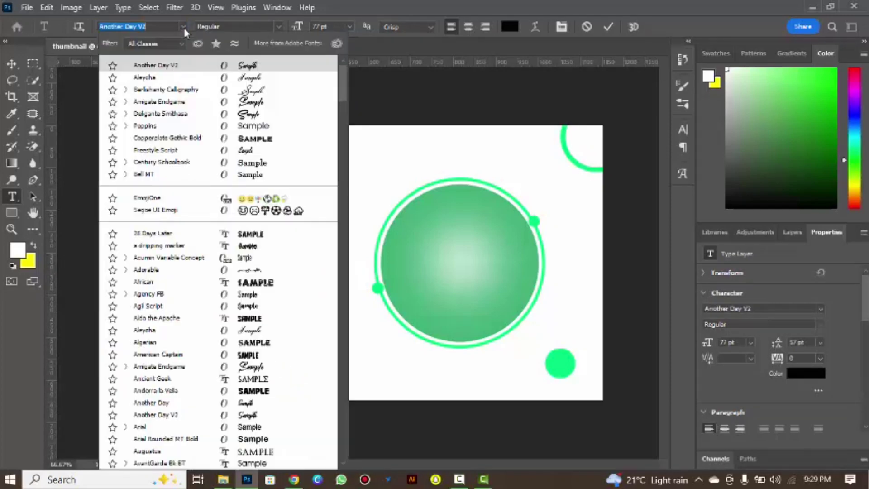
left_click(154, 150)
left_click(184, 26)
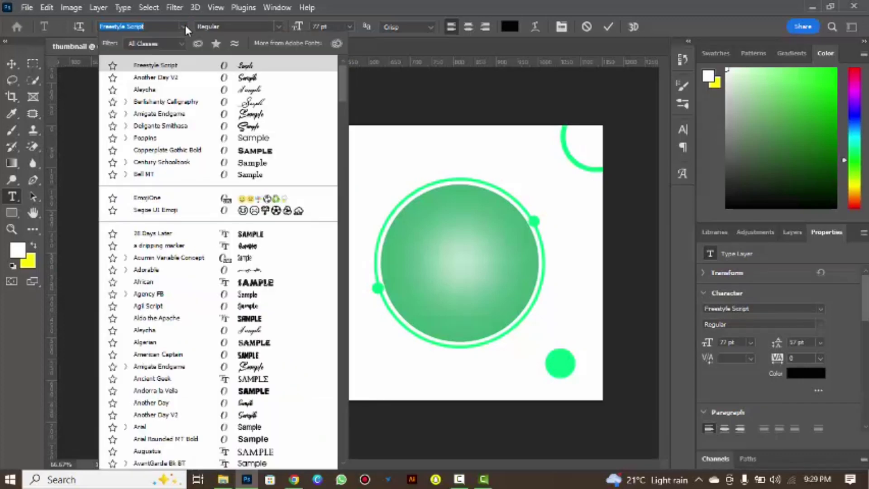
left_click(227, 126)
left_click_drag(298, 28, 284, 47)
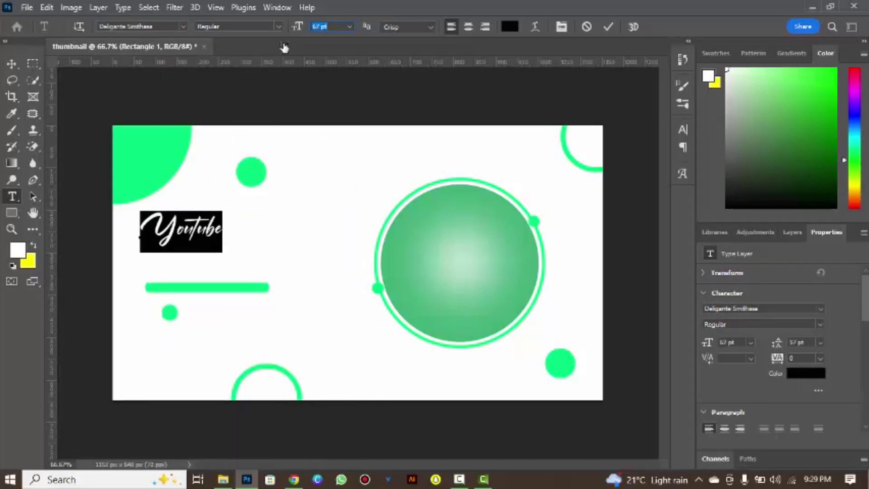
left_click(607, 27)
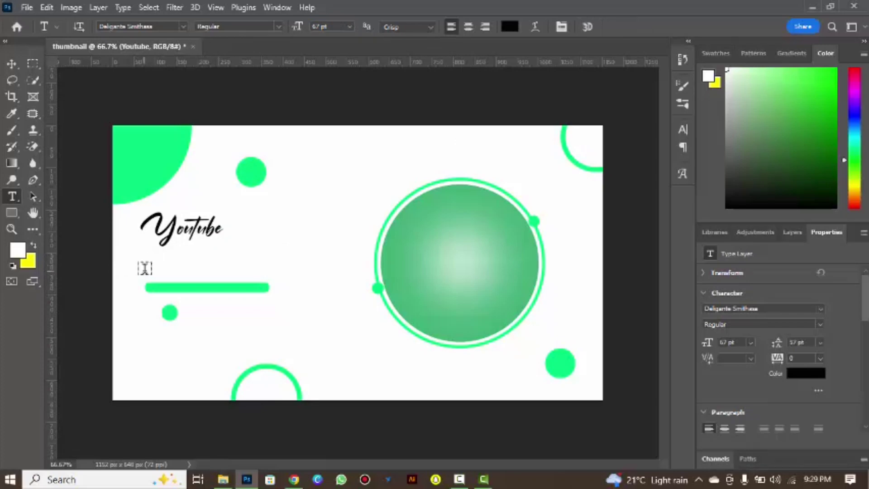
Start a new text line above the green bar in the Poppins font.
left_click(143, 266)
left_click(184, 26)
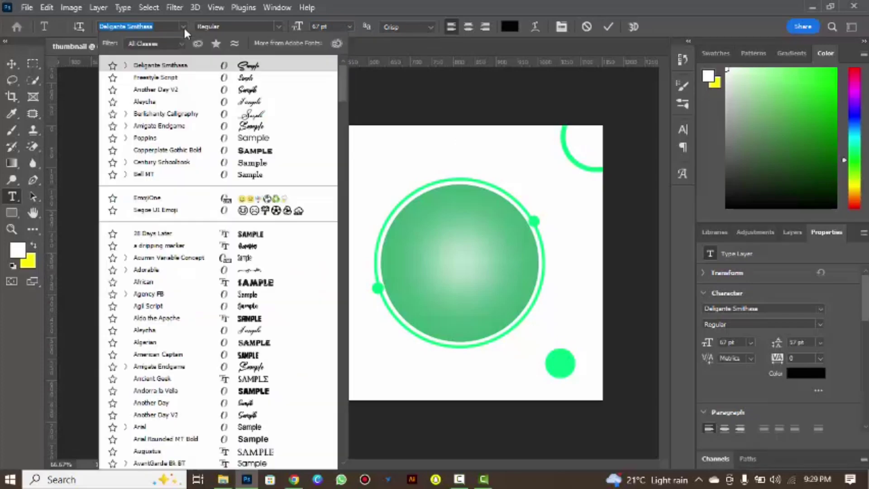
left_click(199, 150)
key("BackSpace")
type("Poppins")
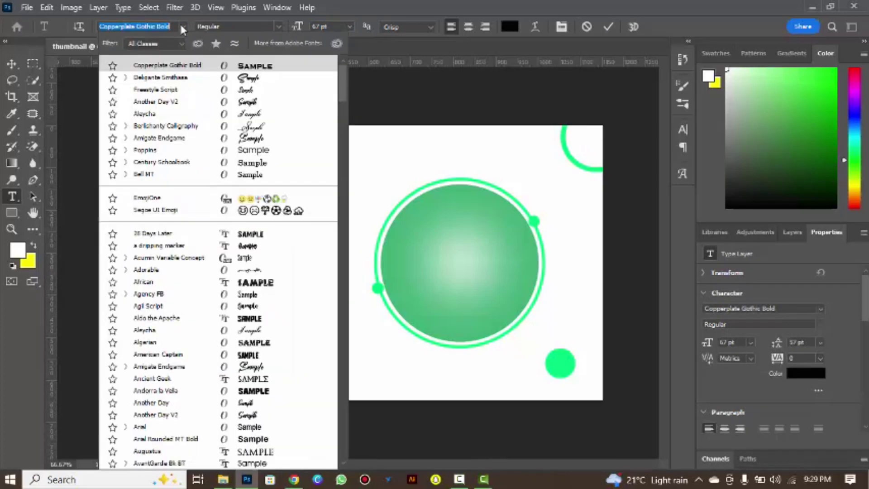
key("Return")
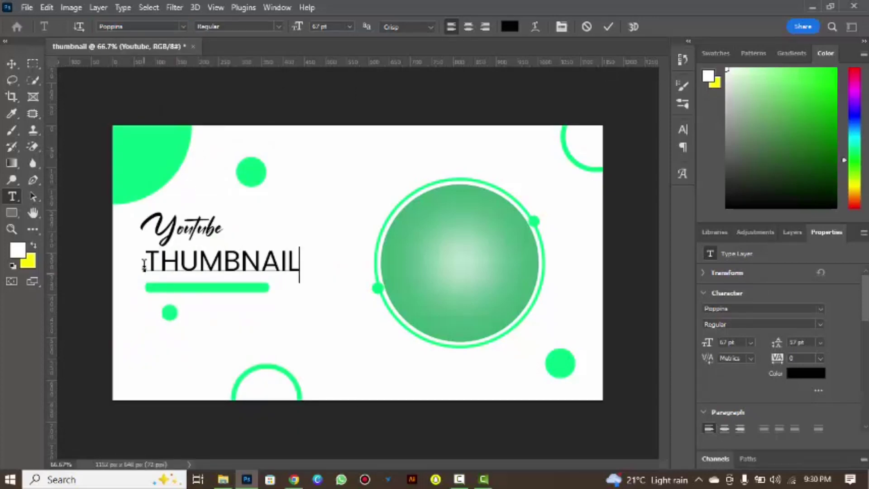
Make THUMBNAIL bold at 87 pt and nudge it slightly down.
left_click_drag(144, 265, 313, 265)
left_click(277, 26)
left_click(260, 82)
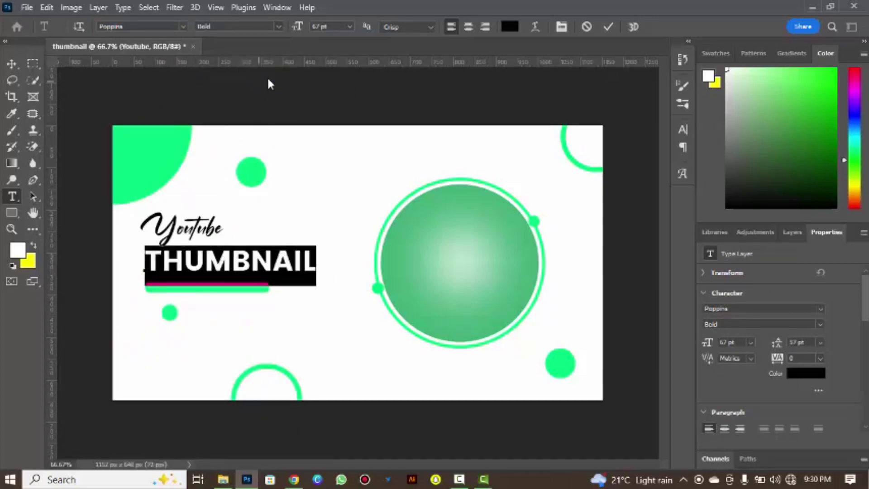
mouse_move(297, 27)
left_mouse_down()
mouse_move(324, 27)
mouse_move(311, 29)
left_mouse_up()
key("Right")
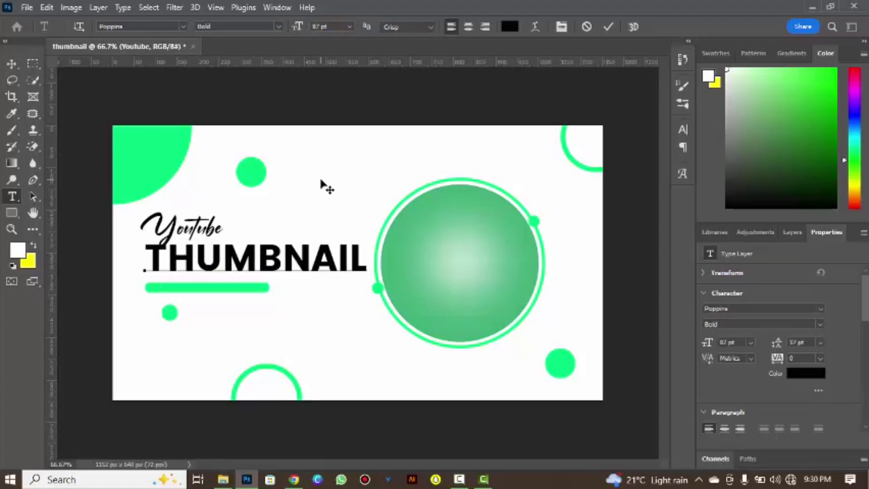
left_click(14, 65)
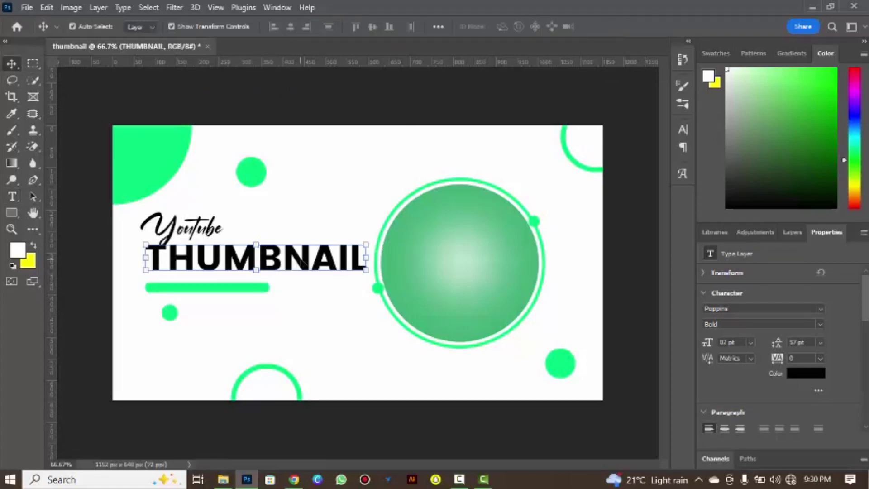
left_click_drag(302, 264, 302, 268)
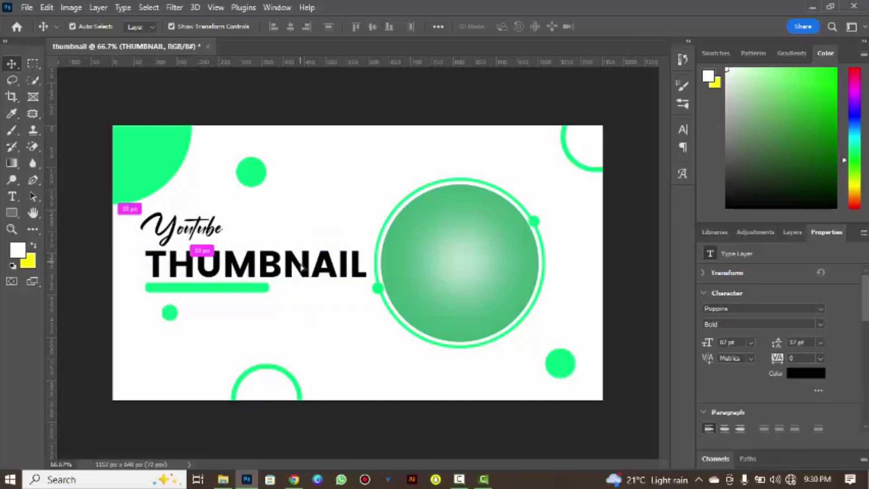
Enlarge the Youtube heading to about 125%.
left_click(184, 221)
mouse_move(223, 243)
left_mouse_down()
mouse_move(242, 252)
mouse_move(211, 237)
left_mouse_up()
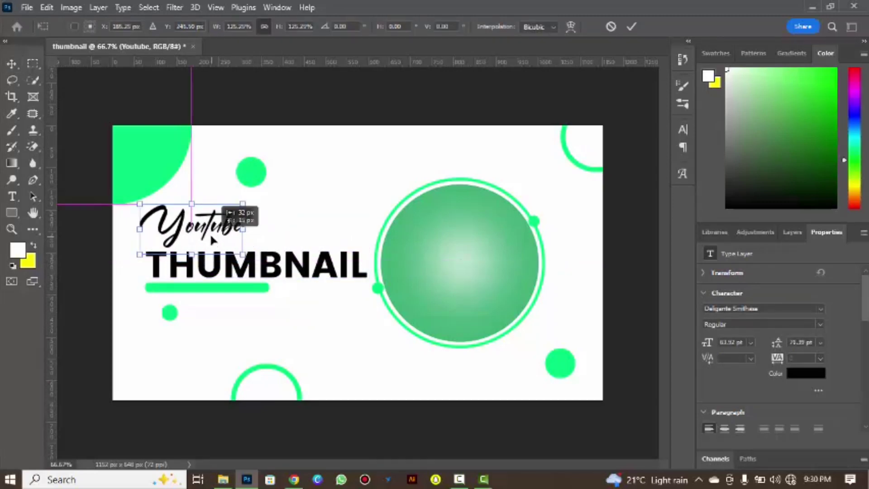
key("Return")
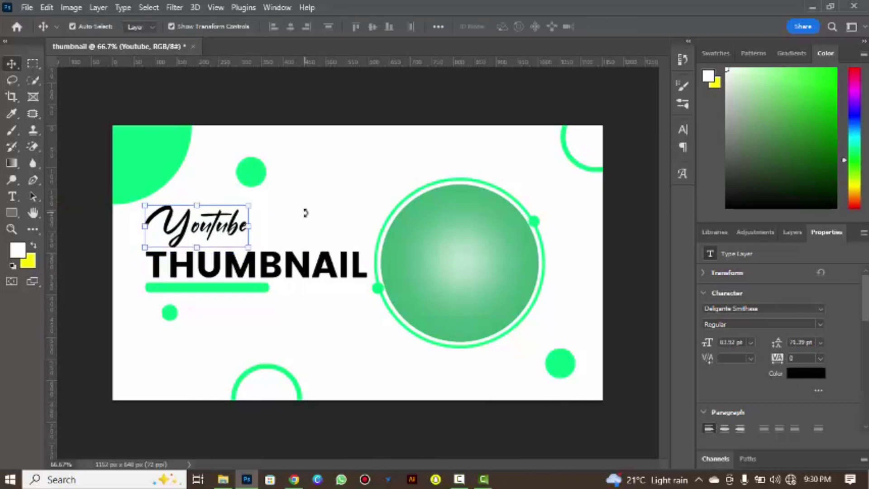
left_click(307, 217)
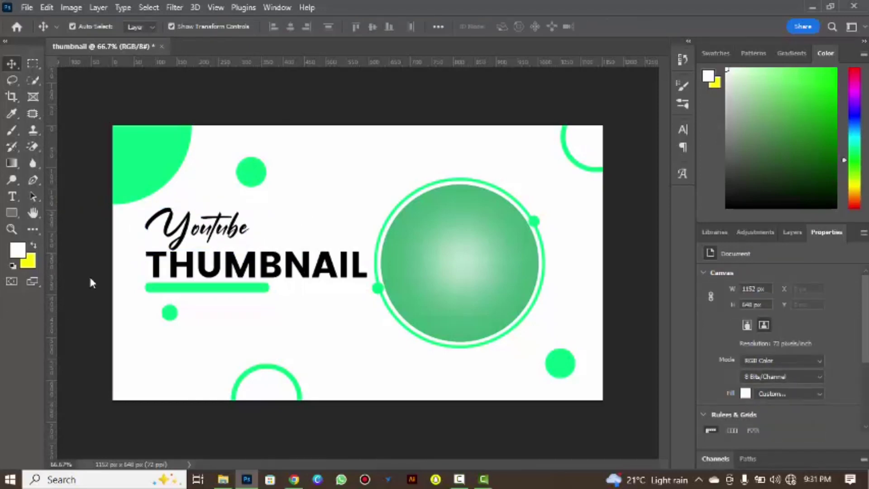
Place the blur halftone dot image into the design as an embedded file.
left_click(27, 7)
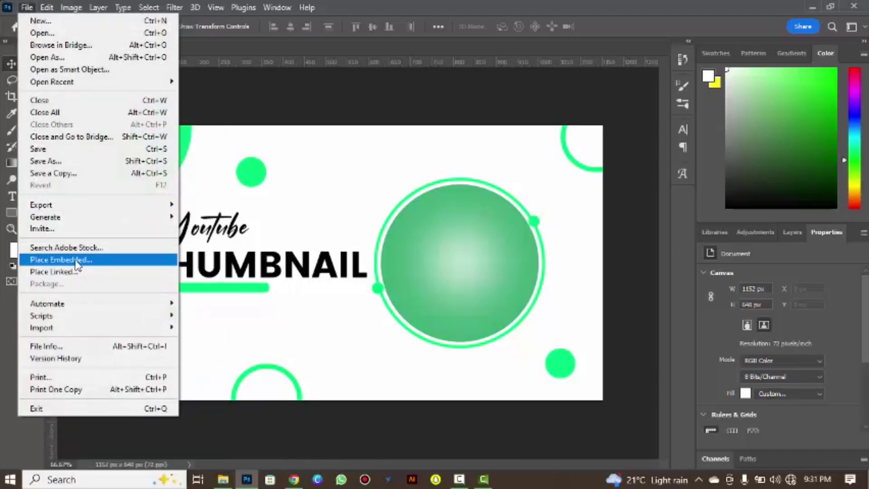
left_click(77, 256)
scroll(317, 159, "down", 5)
scroll(362, 154, "down", 5)
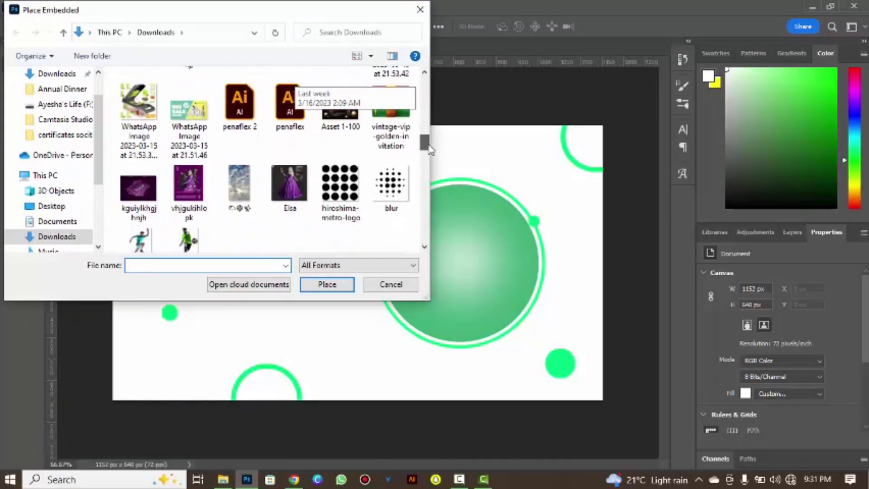
scroll(404, 147, "down", 3)
left_click(404, 147)
left_click(327, 285)
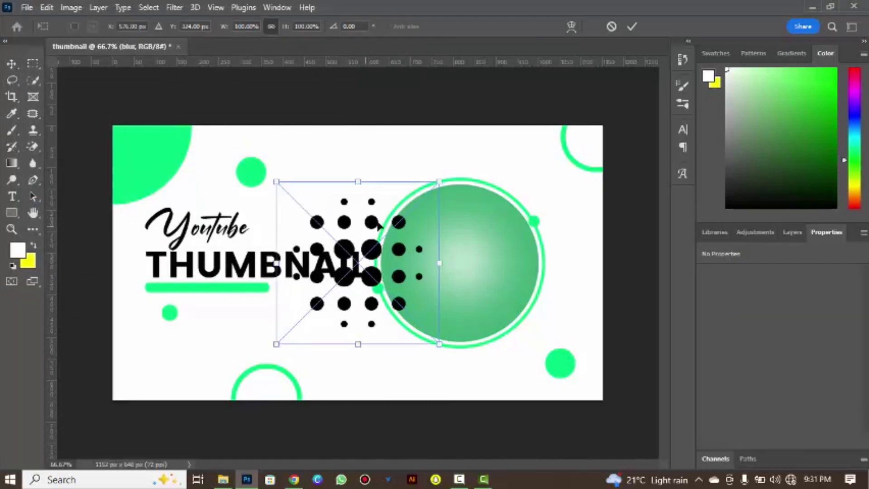
Scale the dots to about 41% and move them into the lower-left corner.
left_click_drag(439, 182, 343, 278)
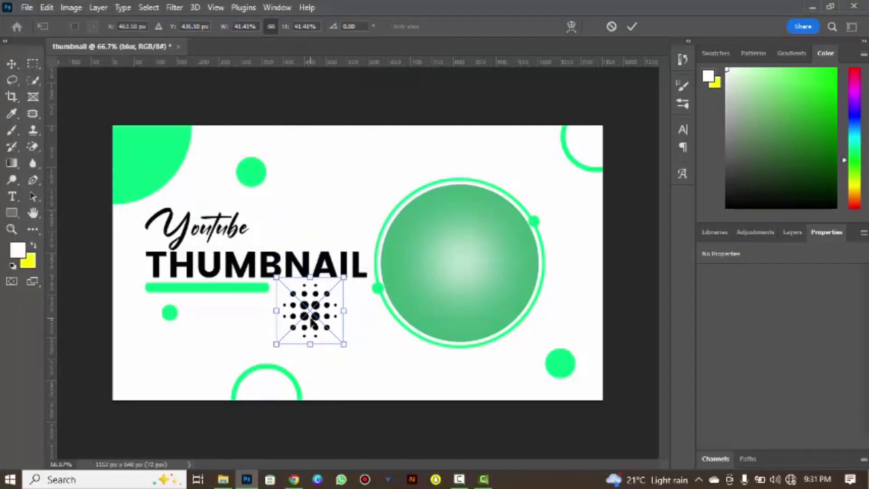
left_click_drag(314, 322, 142, 384)
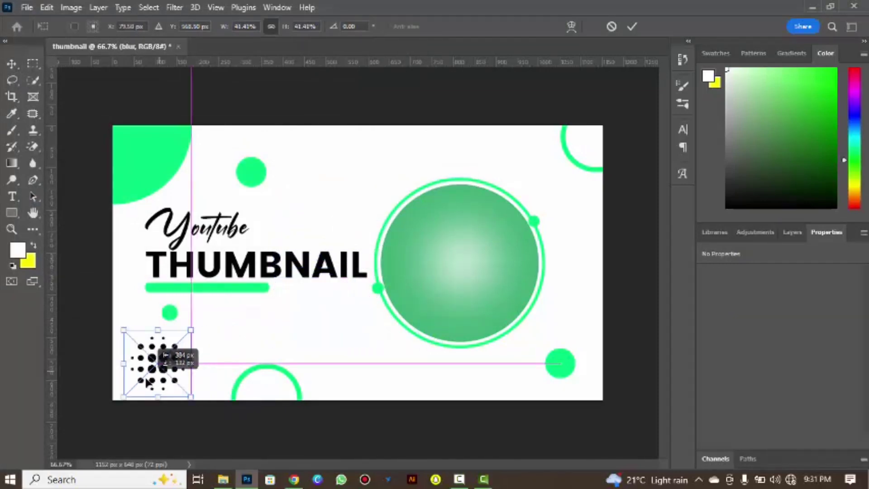
left_click(791, 233)
scroll(779, 362, "up", 2)
key("Return")
Overlay the dots with mint green #00fd7d sampled from the canvas, then copy them to the top centre.
left_click(763, 442)
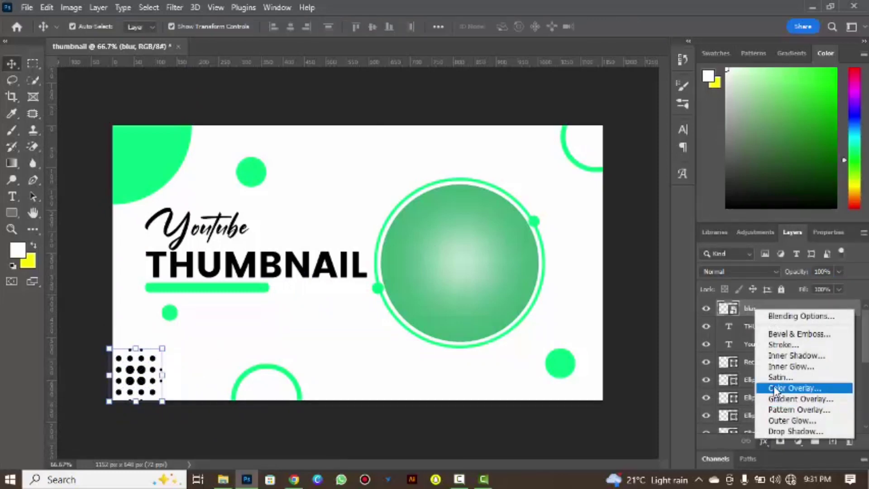
left_click(776, 389)
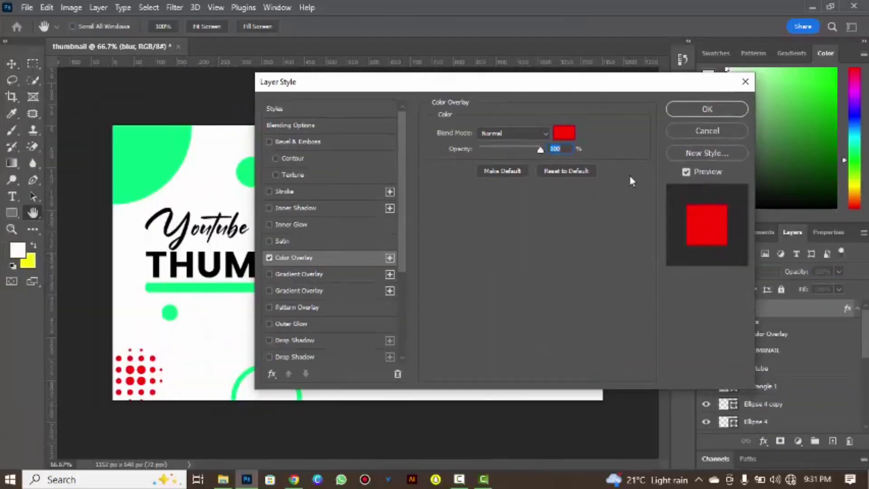
left_click(564, 133)
left_click(161, 309)
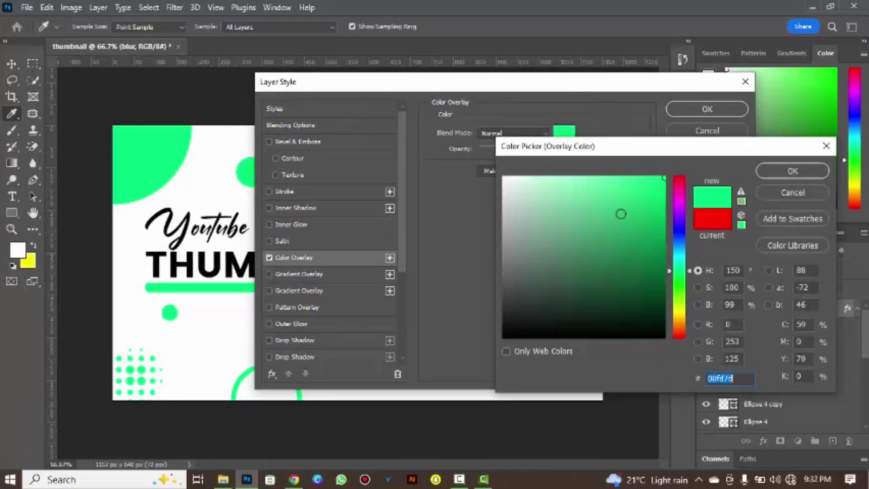
key("Return")
left_click(723, 110)
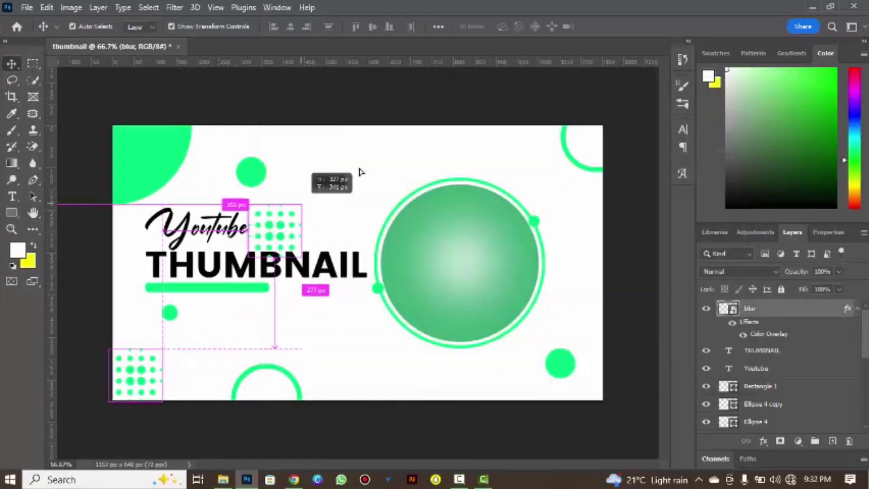
mouse_move(141, 378)
left_mouse_down()
mouse_move(359, 170)
mouse_move(538, 349)
mouse_move(489, 244)
left_mouse_up()
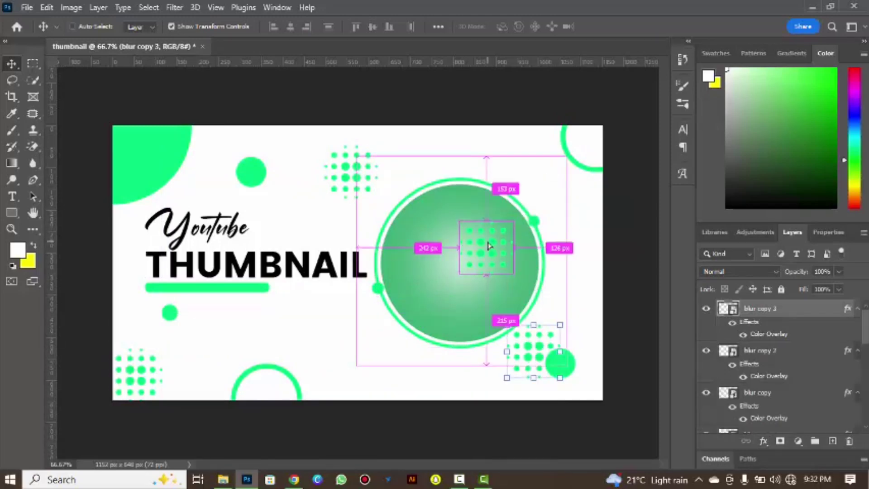
key("ctrl+z")
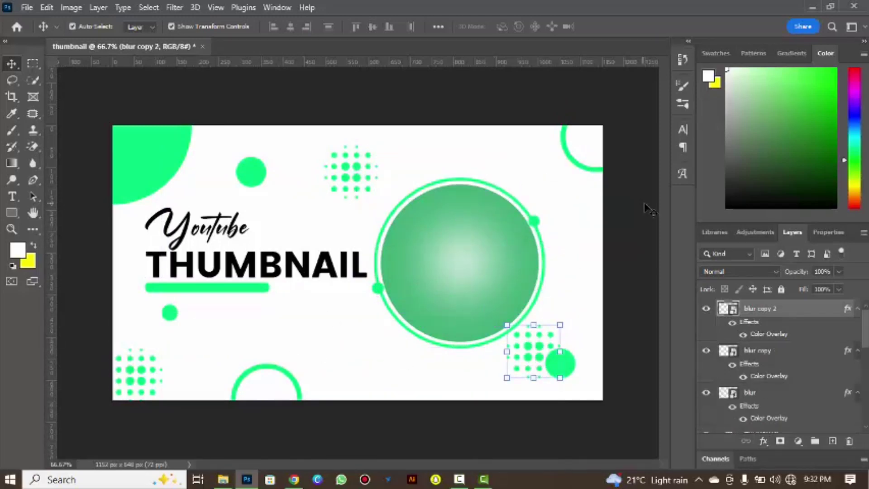
Select the Youtube and THUMBNAIL titles together and shift them up about 115 px.
left_click(169, 317)
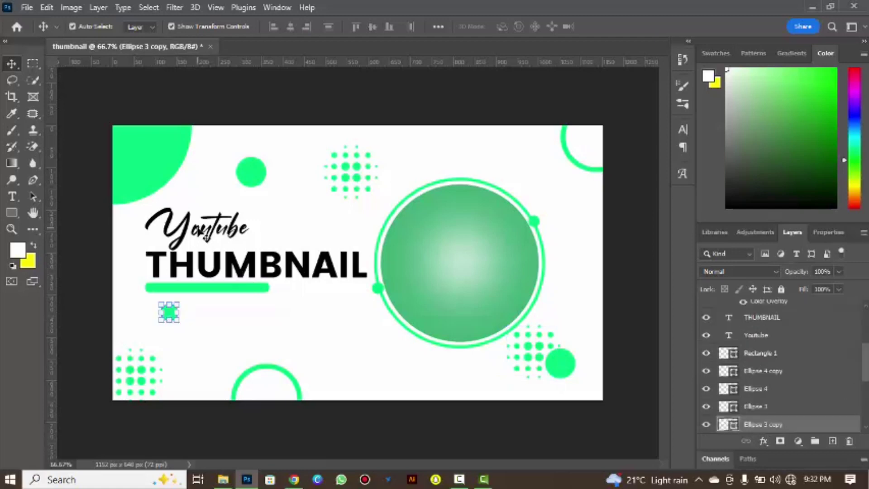
left_click(202, 235)
left_click(226, 271, "shift")
key("ctrl+t")
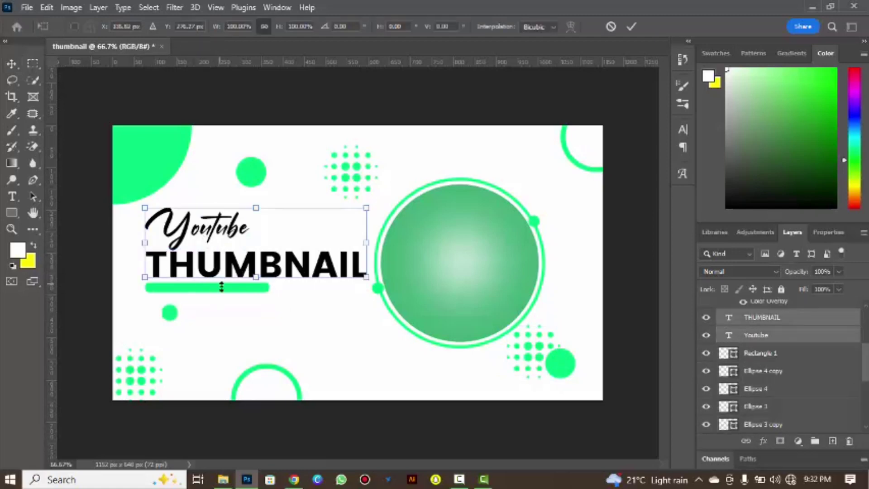
left_click_drag(228, 263, 228, 278)
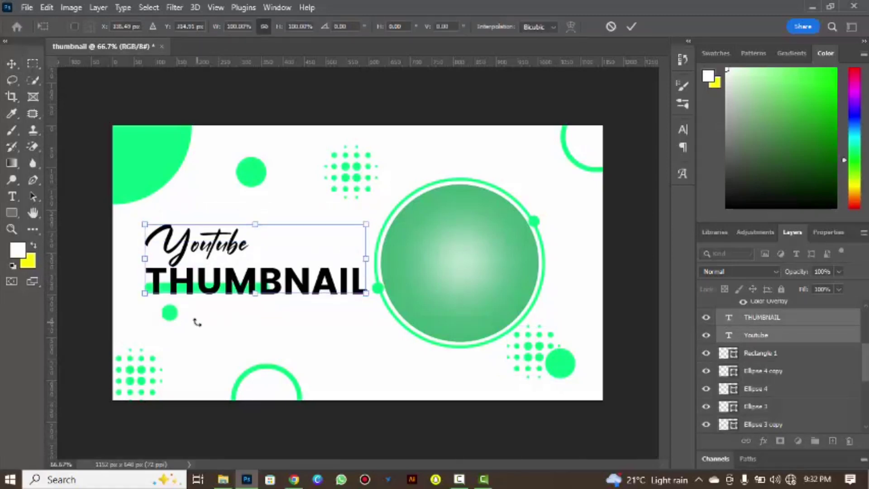
key("Return")
left_click(148, 290)
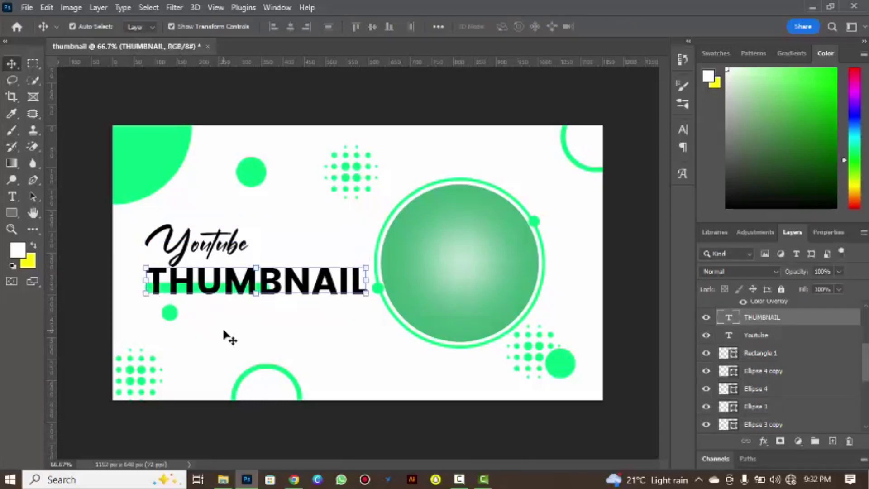
left_click(212, 245, "shift")
left_click_drag(213, 245, 212, 192)
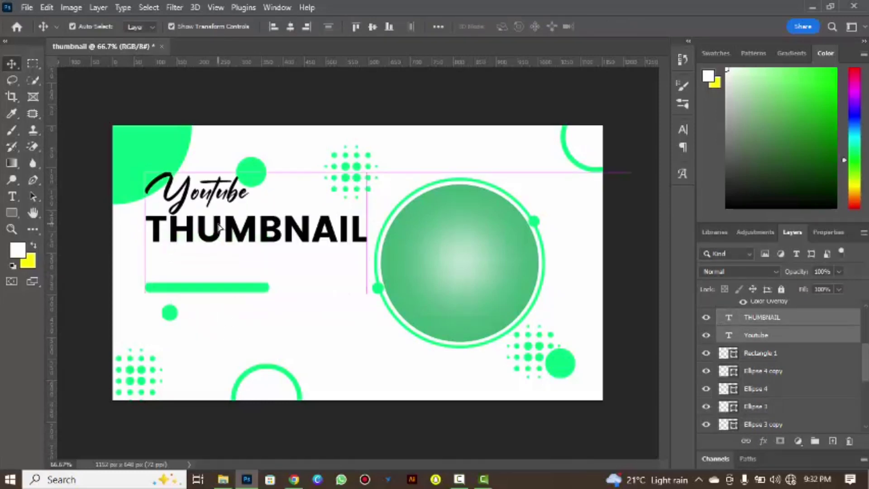
Move the green bar and small circle down, then set the titles just above the bar.
left_click(174, 316)
left_click(198, 292, "shift")
left_click_drag(198, 292, 198, 314)
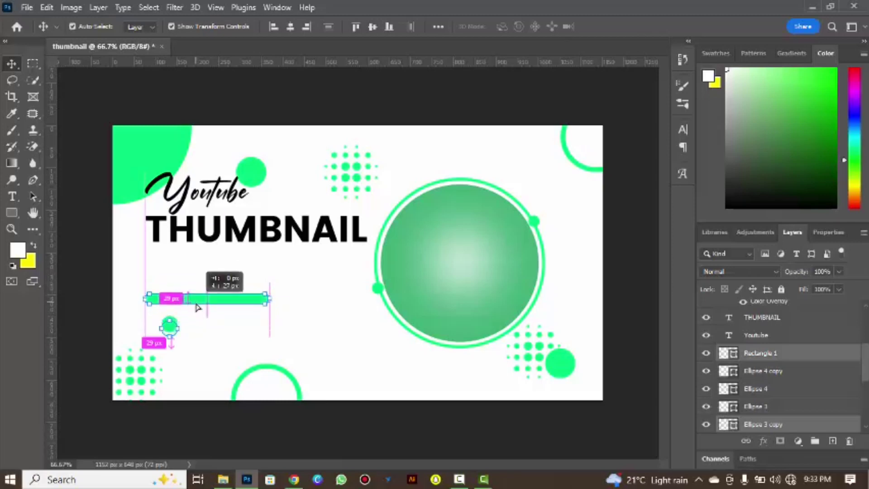
left_click(195, 228)
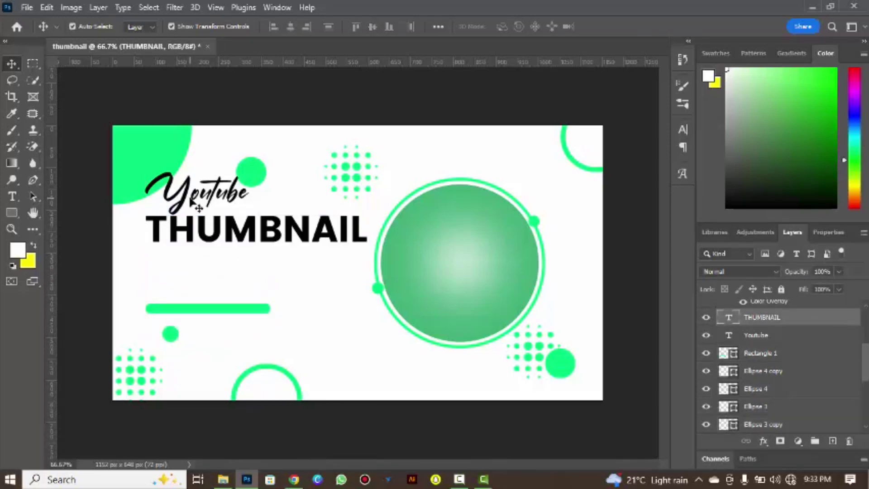
left_click(193, 201, "shift")
left_click_drag(193, 201, 194, 256)
left_click(423, 99)
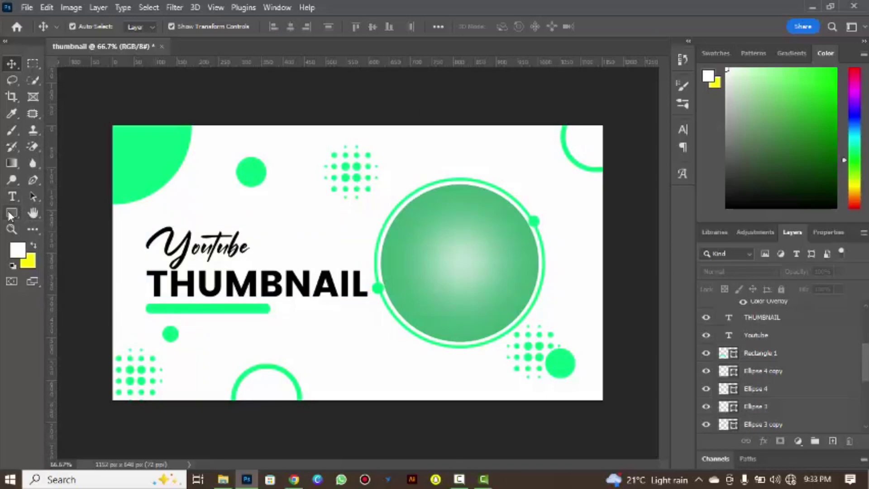
Draw a black-filled rectangle below the sphere.
left_click_drag(10, 214, 38, 213)
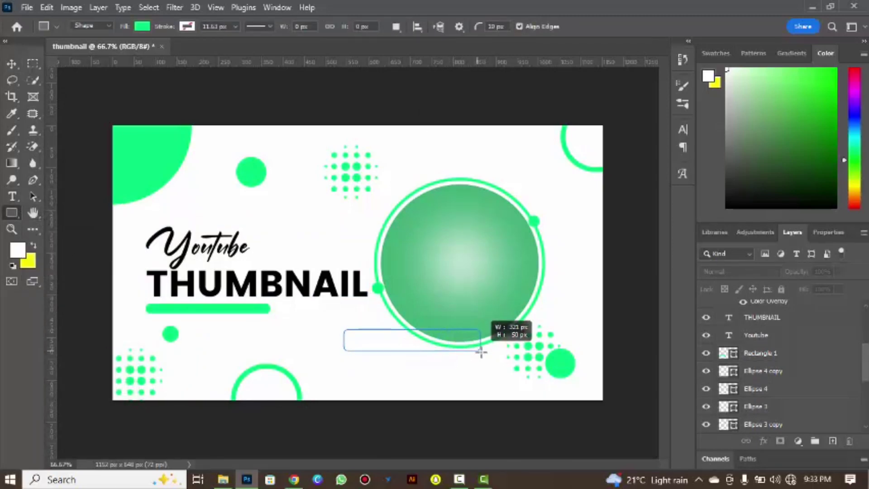
left_click_drag(344, 330, 463, 358)
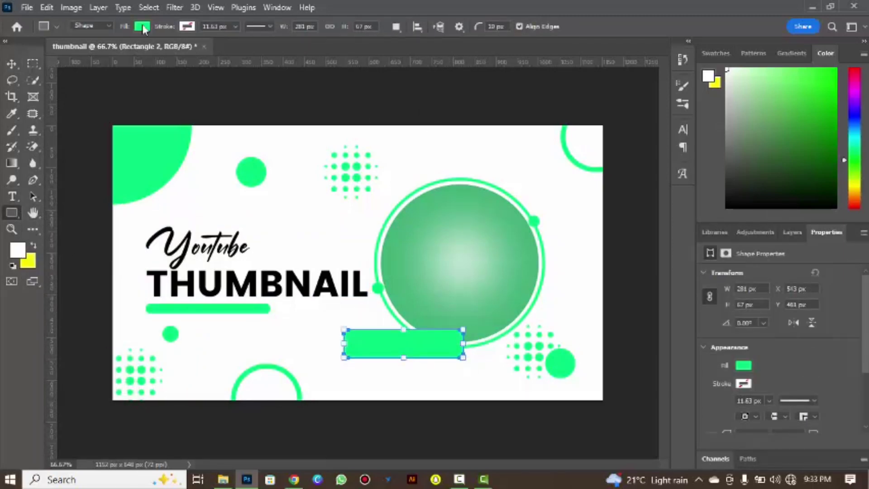
left_click(142, 26)
left_click(79, 92)
key("Return")
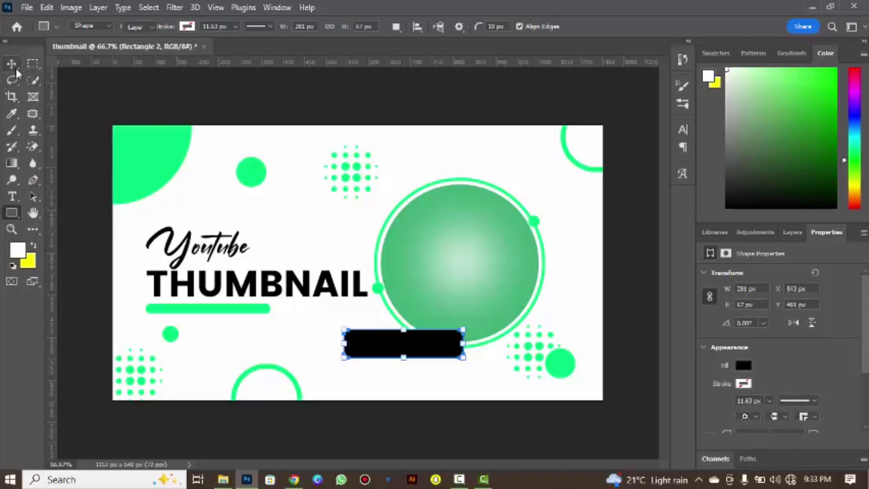
left_click(11, 63)
Start a white (#ffffff) text layer inside the black rectangle.
left_click(287, 242)
left_click_drag(13, 196, 112, 194)
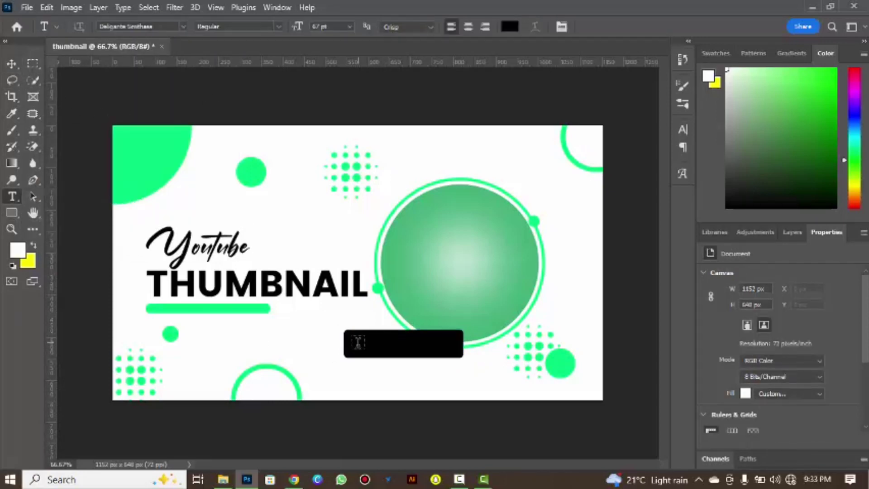
left_click(357, 343)
left_click(183, 26)
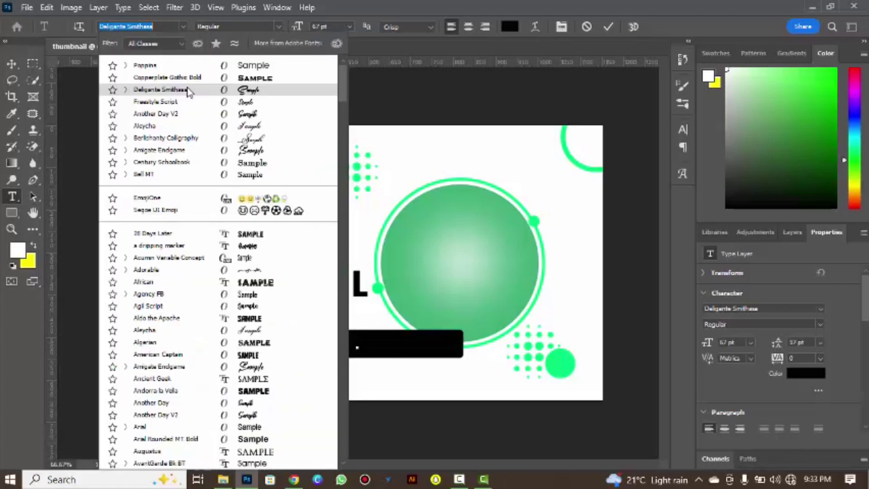
left_click(202, 67)
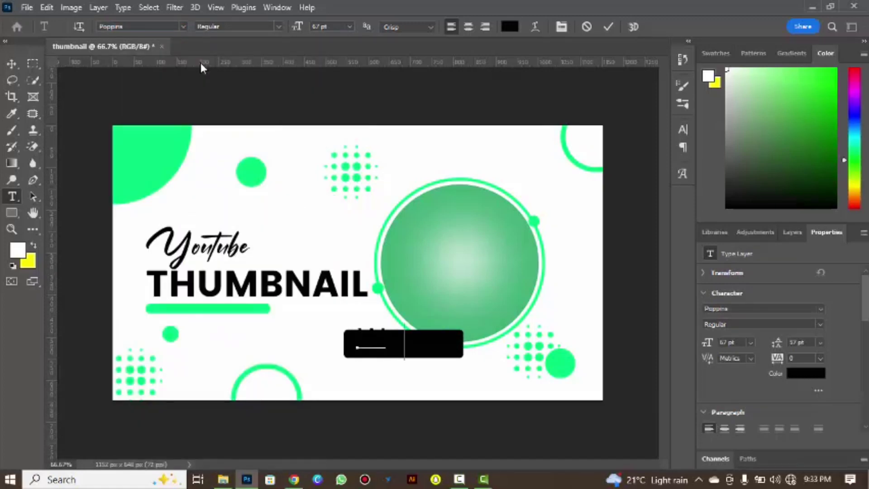
left_click(509, 26)
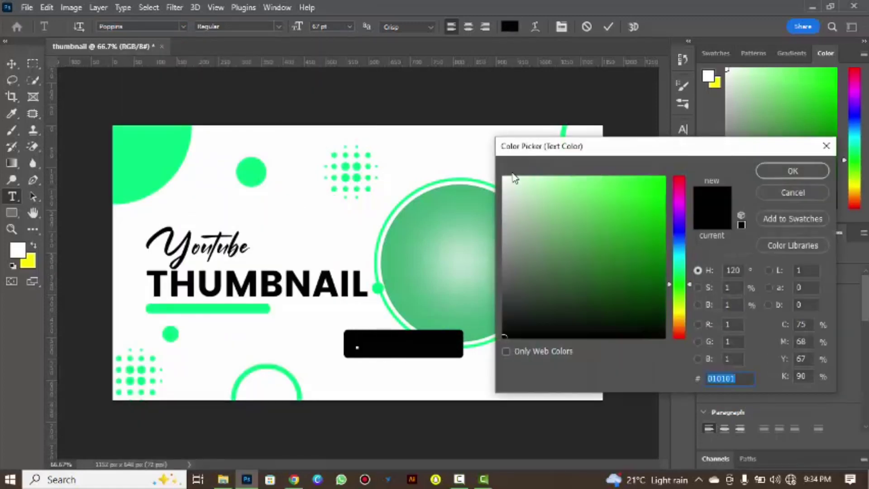
type("ffffff")
key("Return")
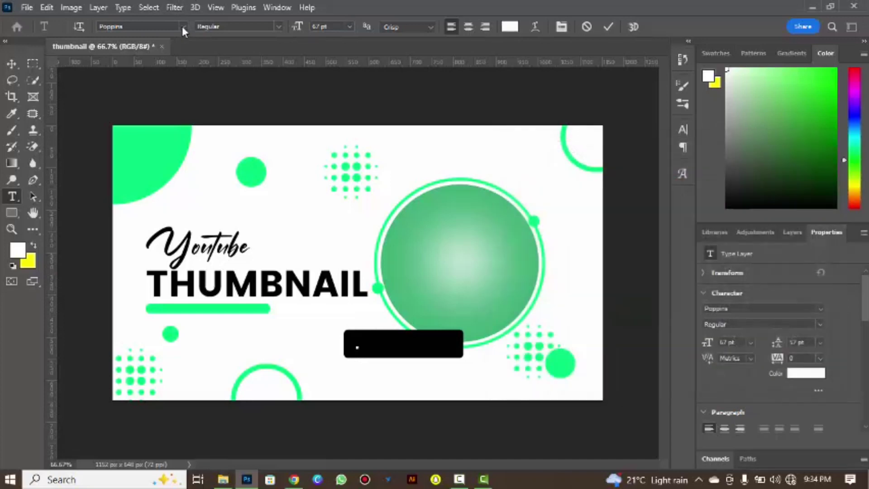
Set WATCH NOW to Aldo the Apache 56 pt and centre it in the box.
left_click(182, 26)
left_click(231, 319)
type("WATCH NOW")
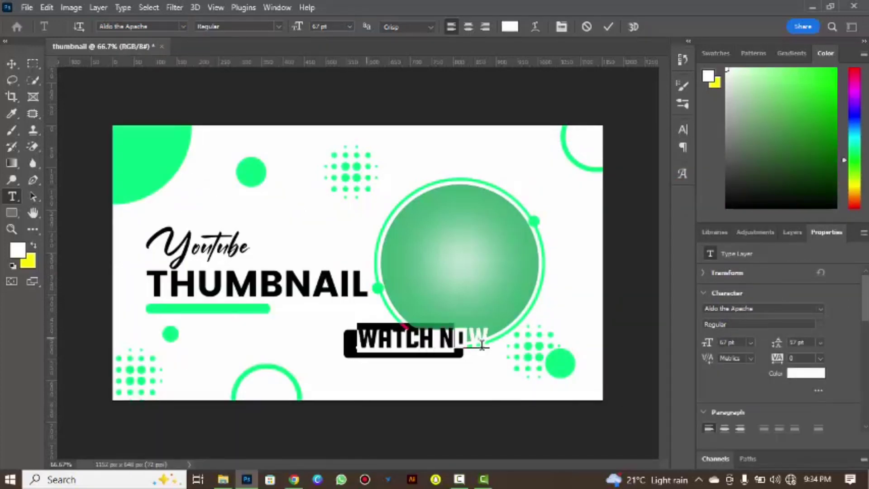
left_click_drag(297, 26, 288, 26)
left_click_drag(538, 342, 475, 389)
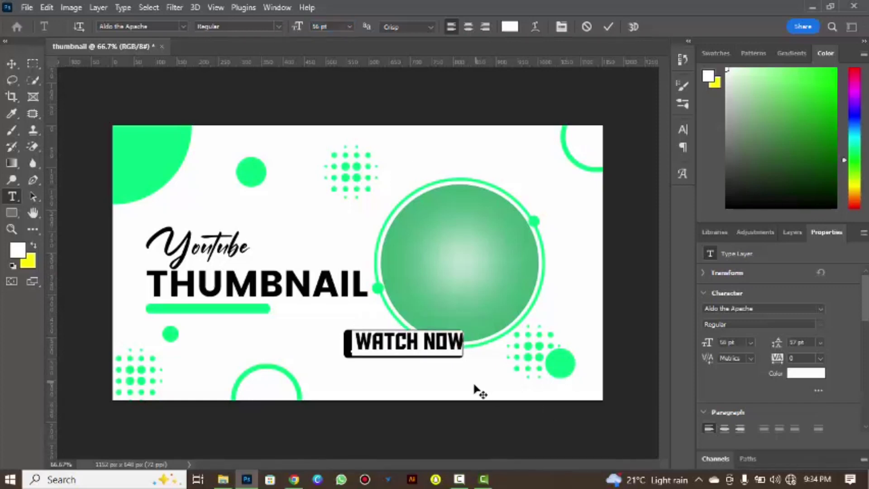
left_click(607, 27)
Select the WATCH NOW text and Rectangle 2 layers together.
left_click(791, 232)
left_click_drag(866, 361, 866, 328)
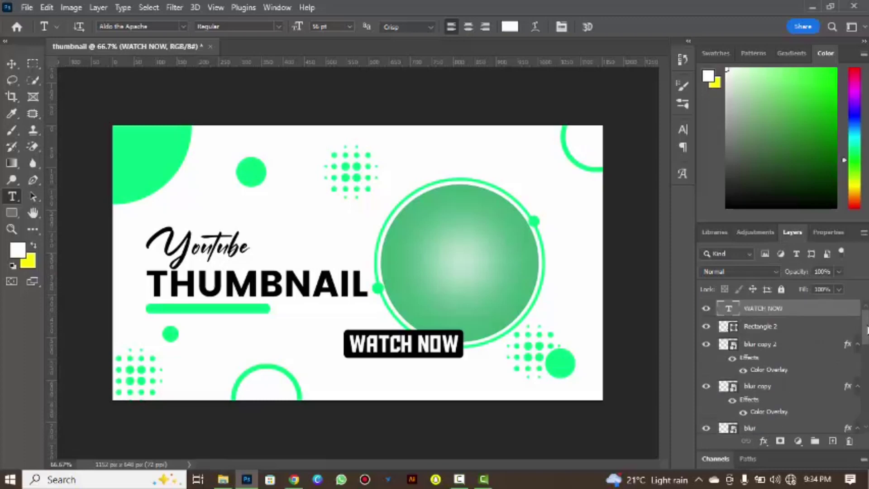
left_click(795, 331, "shift")
Group the text with its rectangle and tilt the badge about -12.7° below the sphere.
key("ctrl+g")
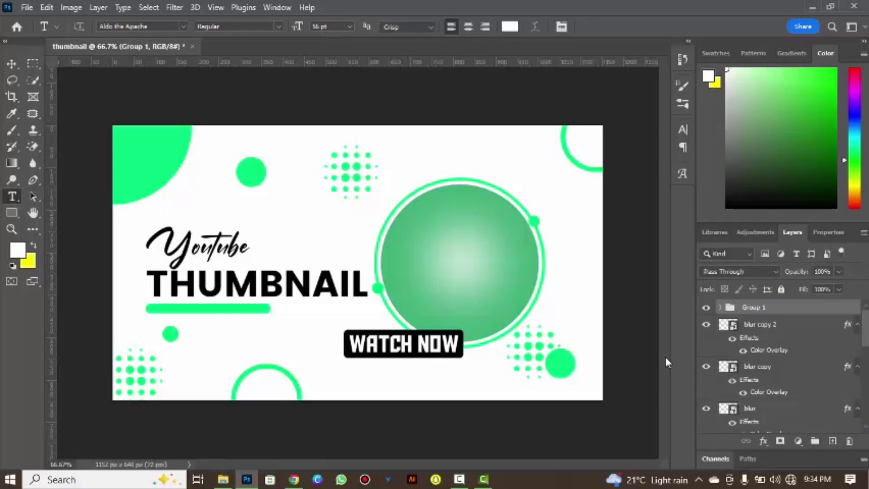
key("ctrl+t")
left_click_drag(450, 302, 473, 310)
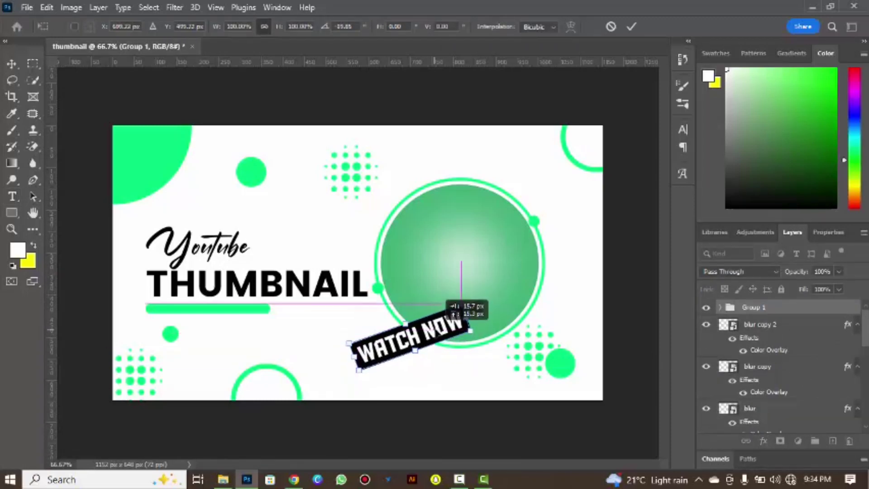
left_click_drag(435, 338, 578, 140)
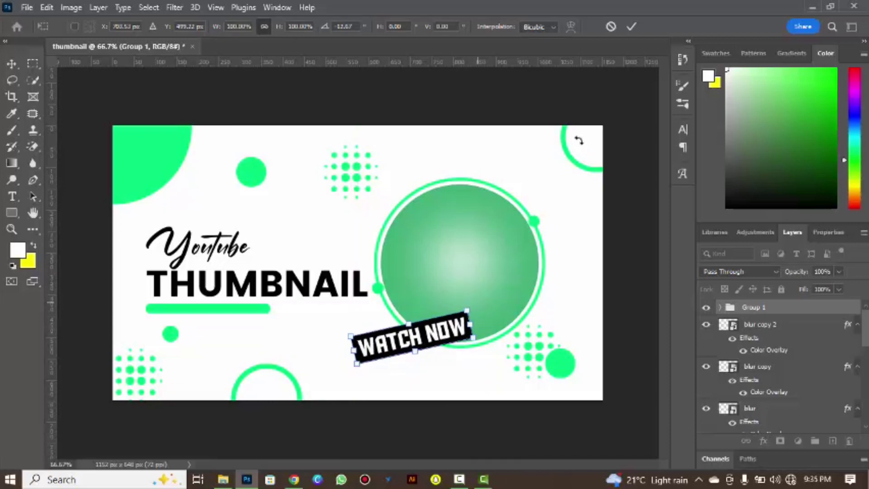
left_click(631, 26)
Group Layer 1 together with Ellipse 1 copy.
scroll(778, 363, "down", 3)
scroll(779, 362, "down", 3)
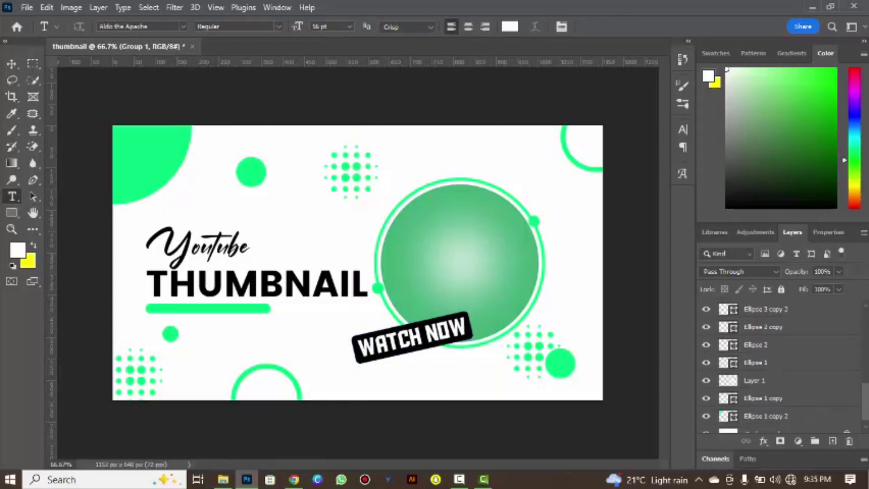
scroll(778, 362, "down", 1)
left_click(793, 377)
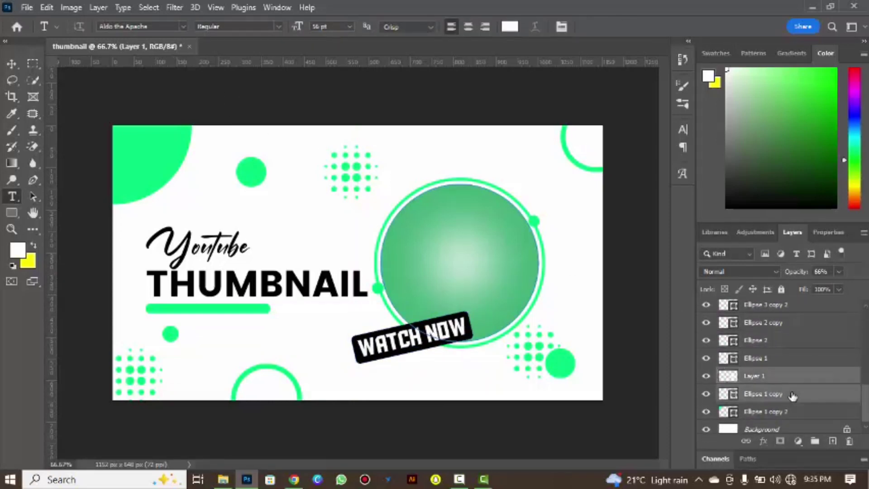
left_click(814, 442)
left_click(27, 8)
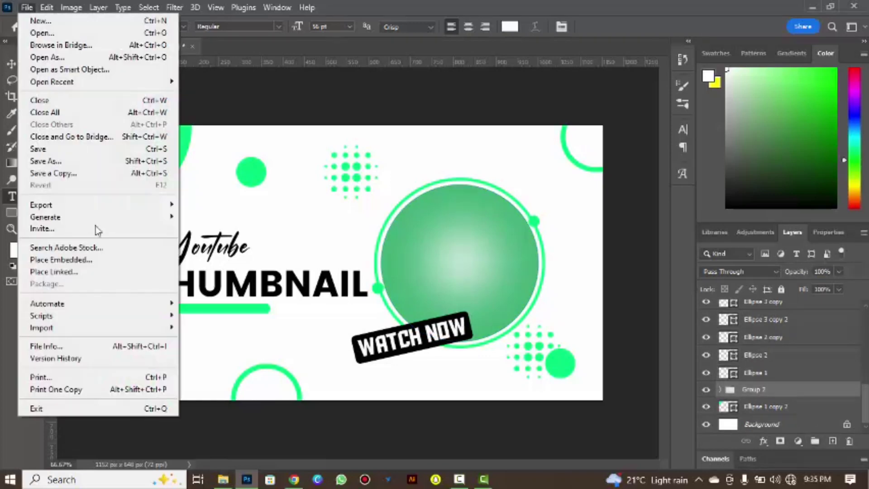
left_click(127, 260)
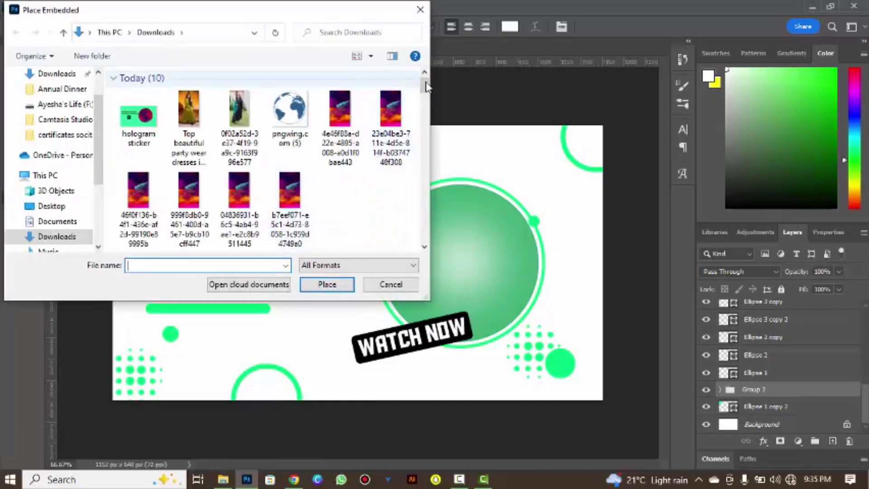
scroll(428, 107, "down", 3)
scroll(428, 107, "down", 1)
left_click(340, 181)
left_click(335, 285)
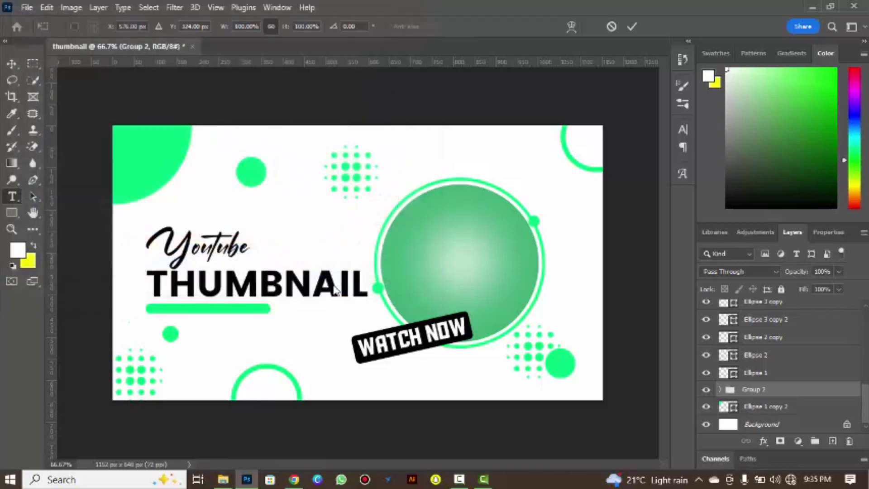
left_click(633, 27)
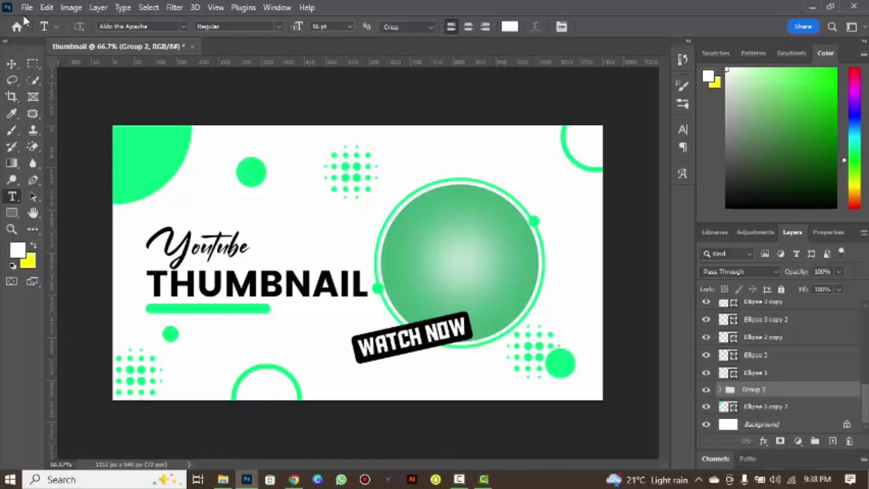
left_click(27, 7)
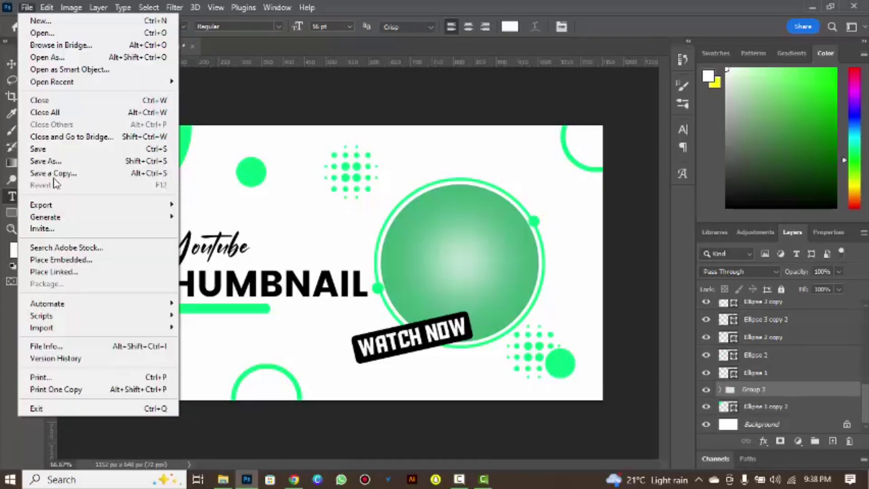
Embed pngwing.com (6), scale it to about 59.62% inside the sphere, and clip it to the circle.
left_click(68, 258)
left_click(138, 117)
left_click(327, 285)
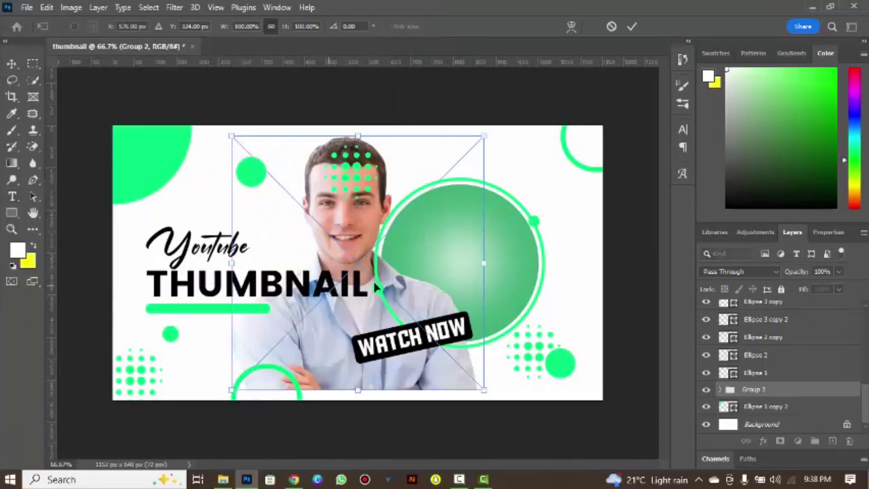
mouse_move(293, 353)
left_mouse_down()
mouse_move(357, 317)
mouse_move(488, 303)
mouse_move(454, 336)
left_mouse_up()
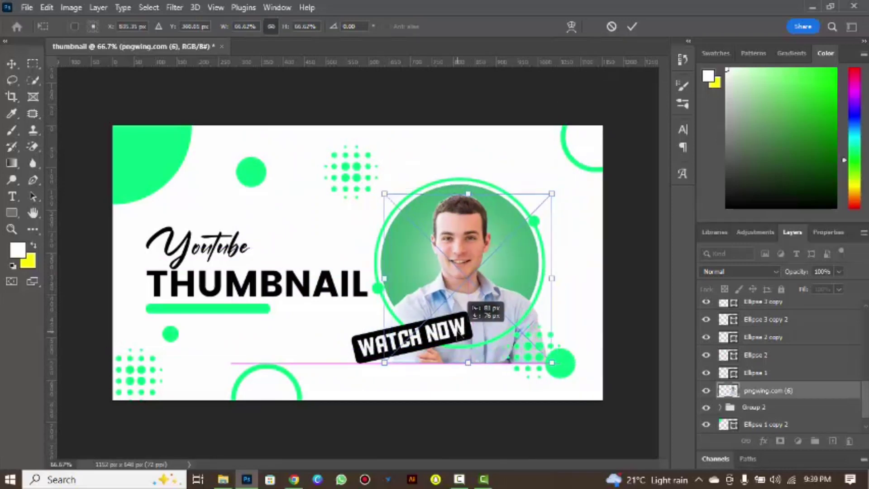
left_click_drag(384, 363, 401, 346)
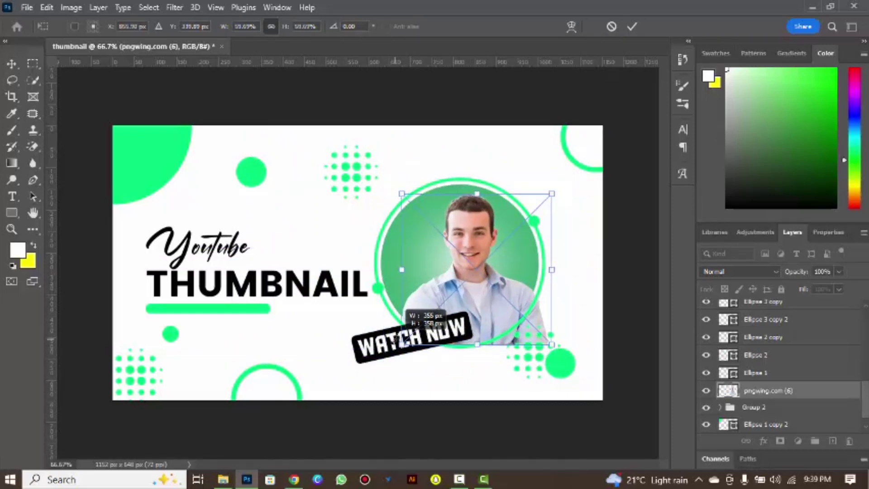
left_click_drag(482, 306, 475, 306)
left_click(634, 27)
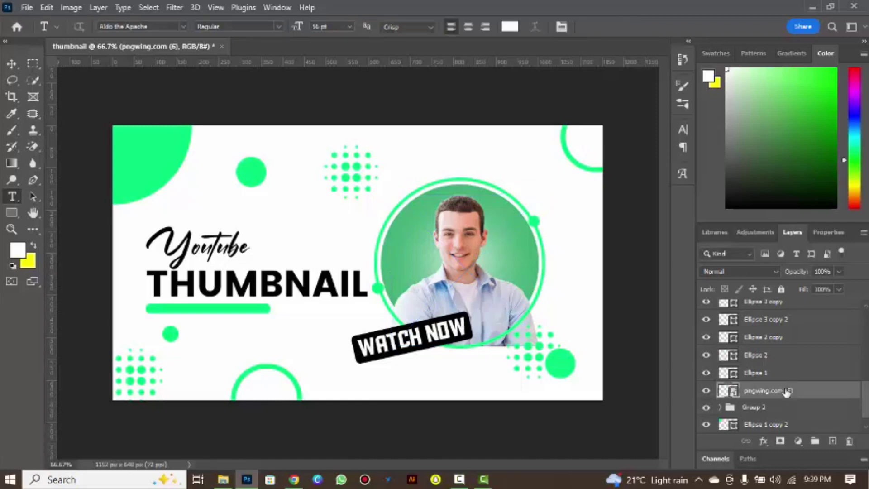
right_click(788, 390)
left_click(697, 316)
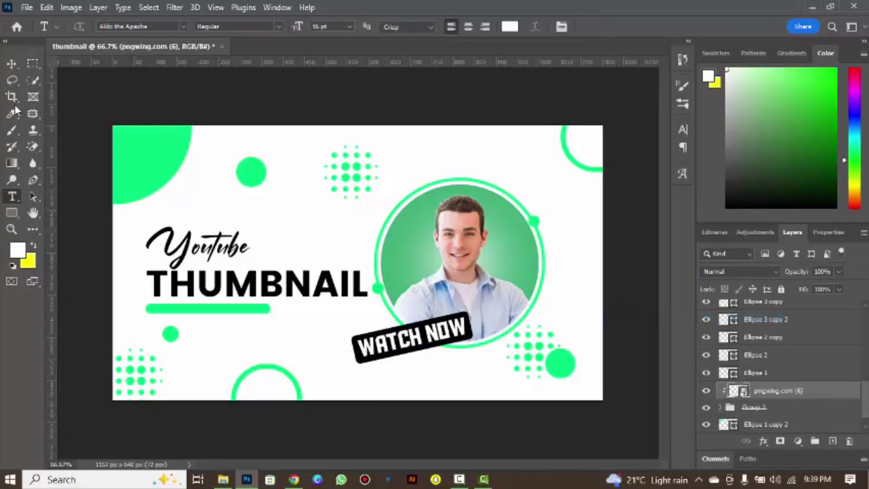